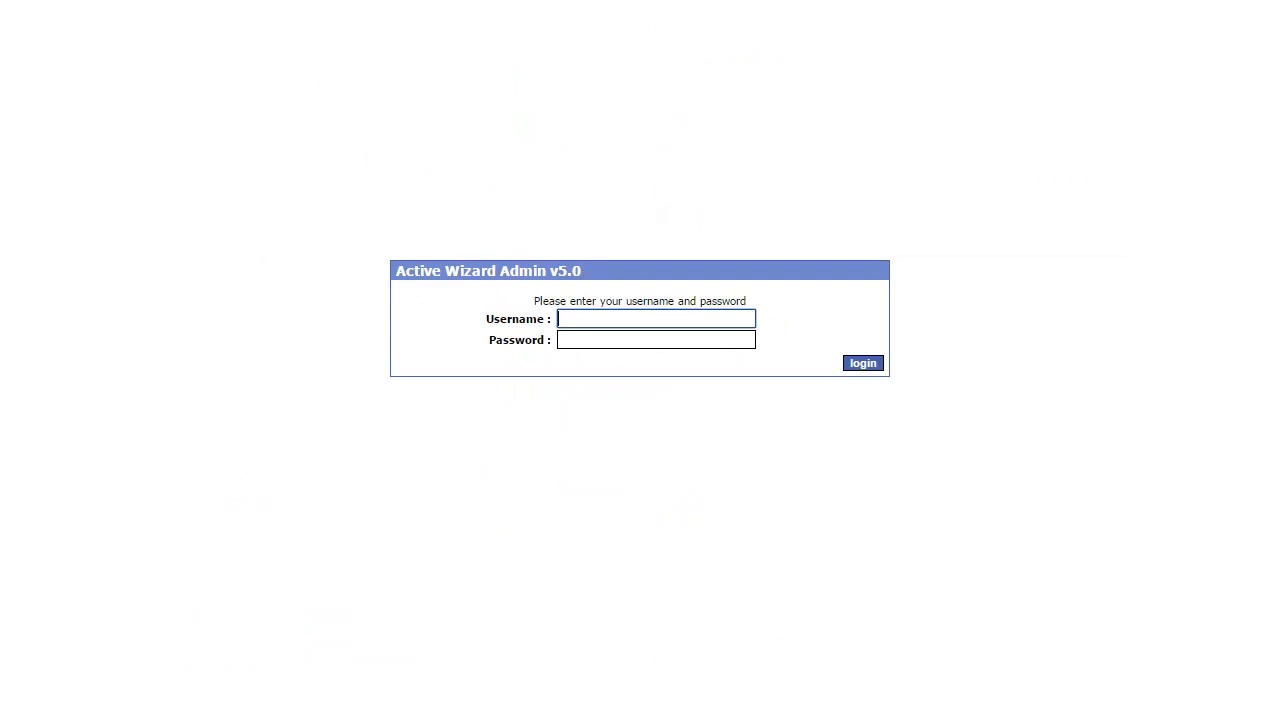
- Sign in to Active Wizard Admin with the user's username and password
key("Tab")
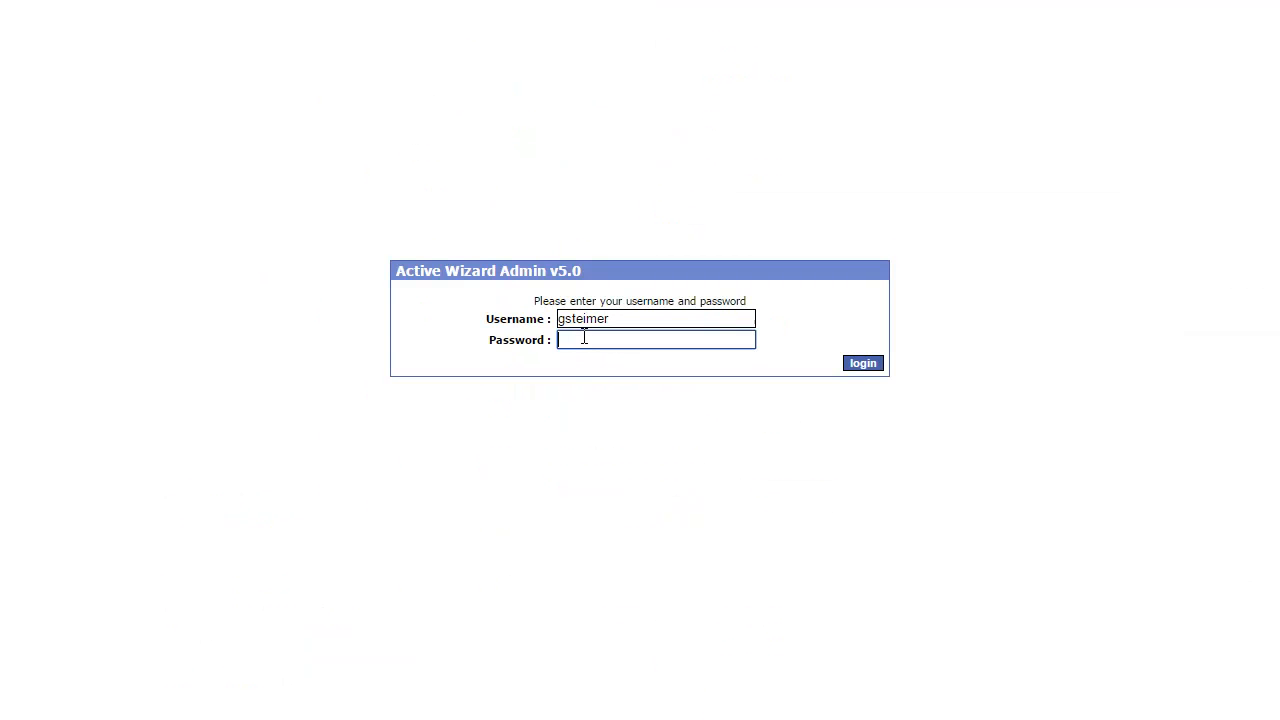
key("Return")
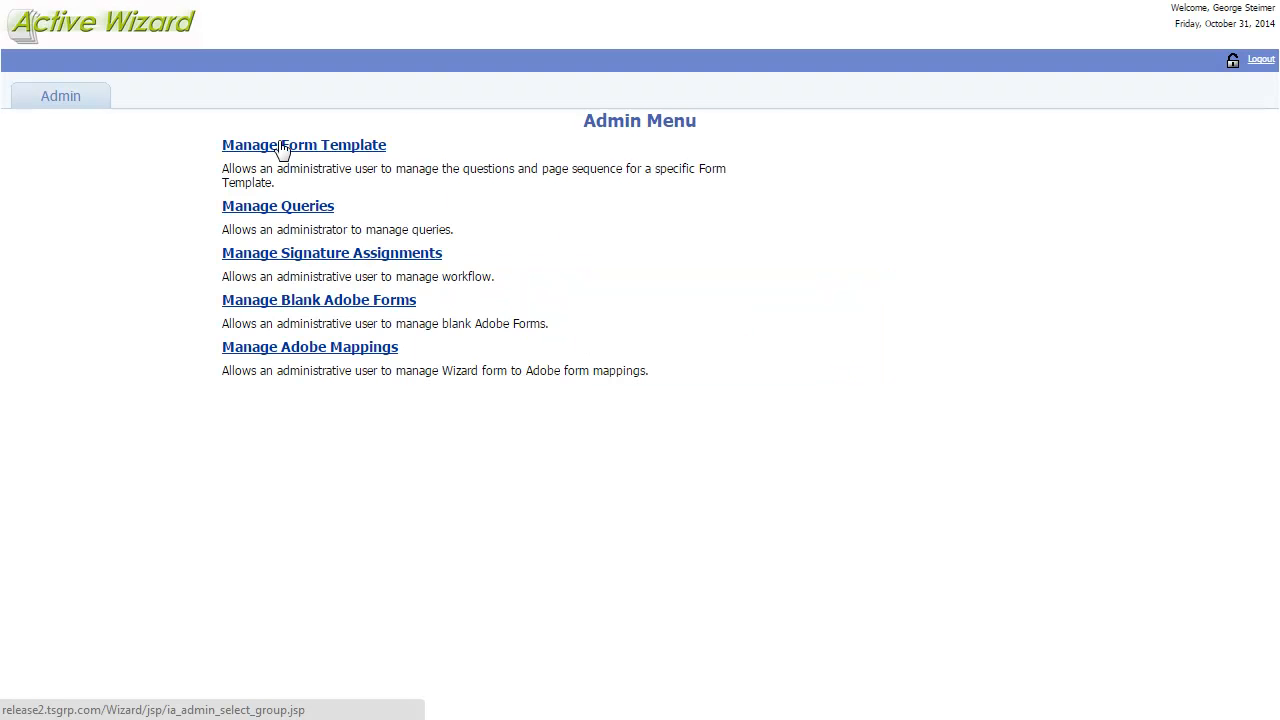
- Open the Simple CR form template and scroll down to its CR Properties page
left_click(282, 146)
left_click(645, 249)
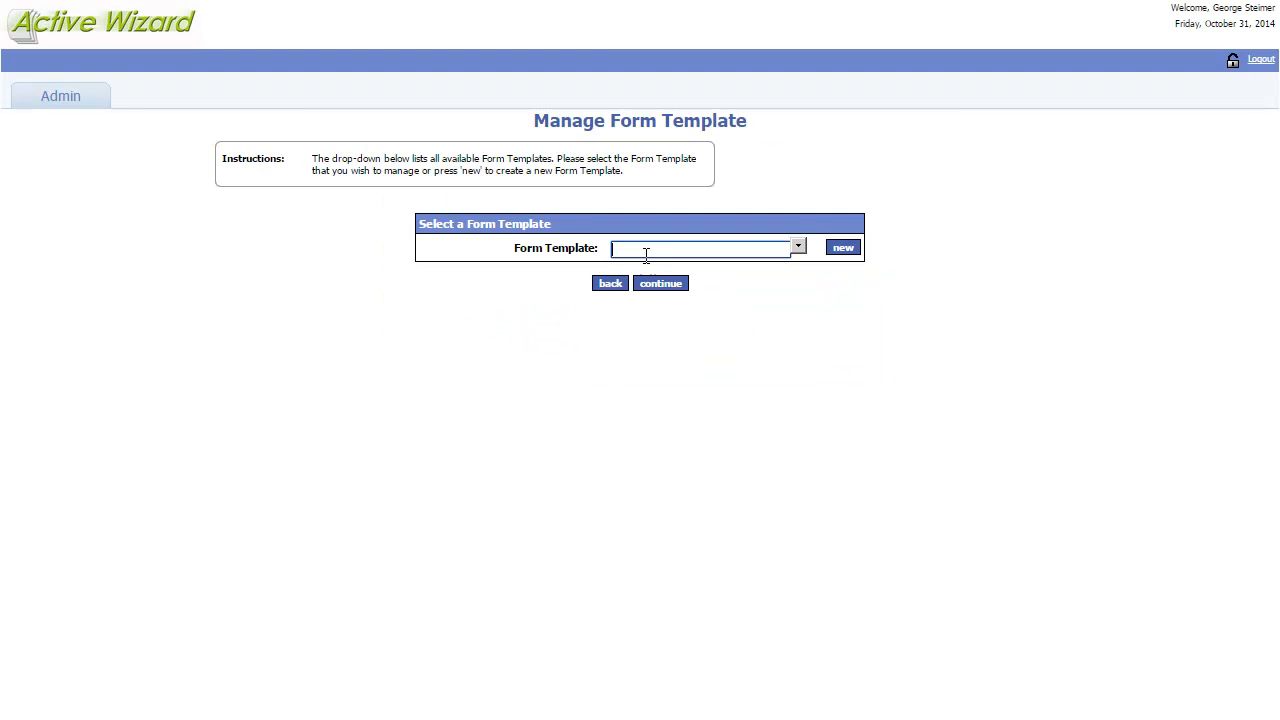
type("S")
left_click(638, 279)
left_click(646, 286)
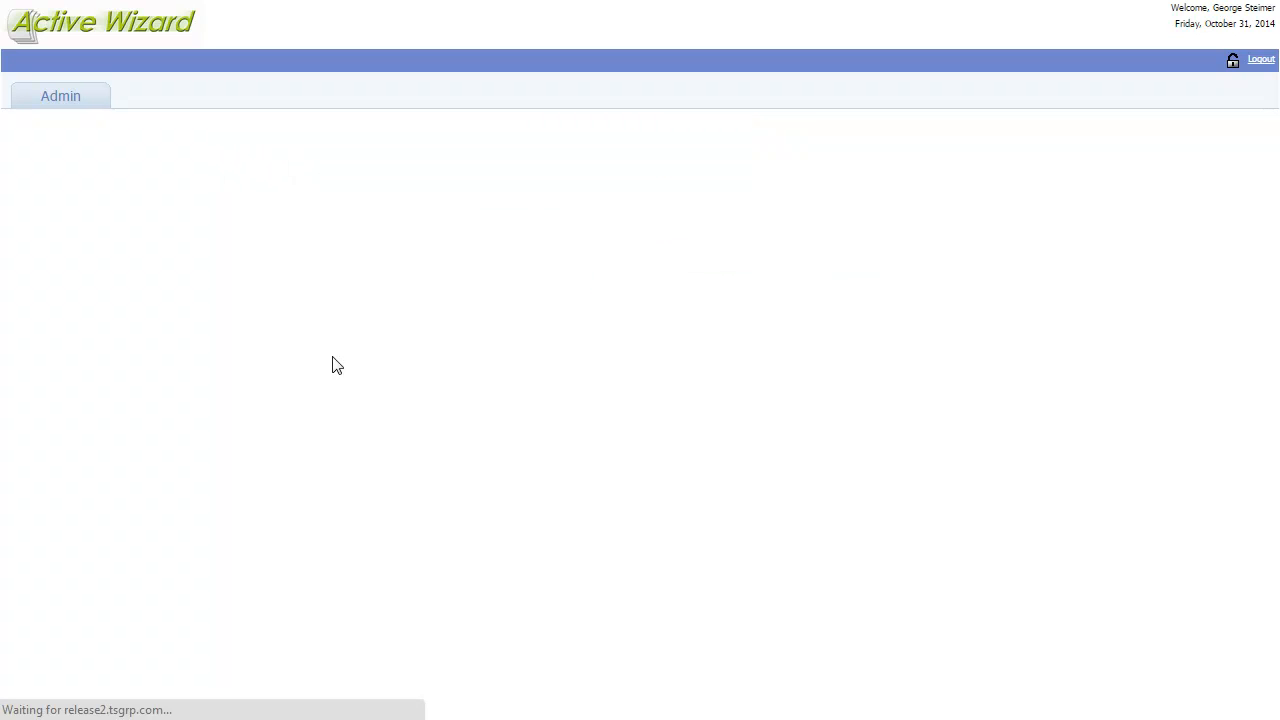
scroll(908, 346, "down", 3)
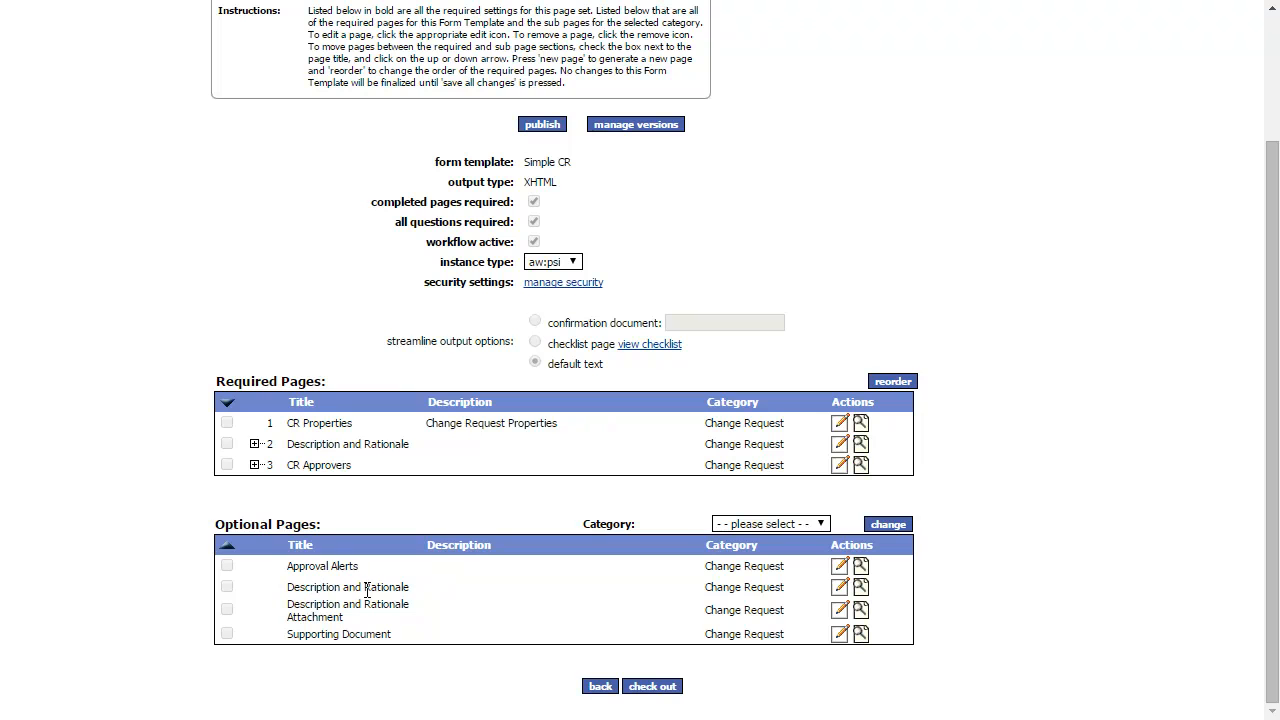
left_click_drag(352, 423, 295, 432)
- Edit the CR Properties page and expand it to list its four page questions
left_click(323, 421)
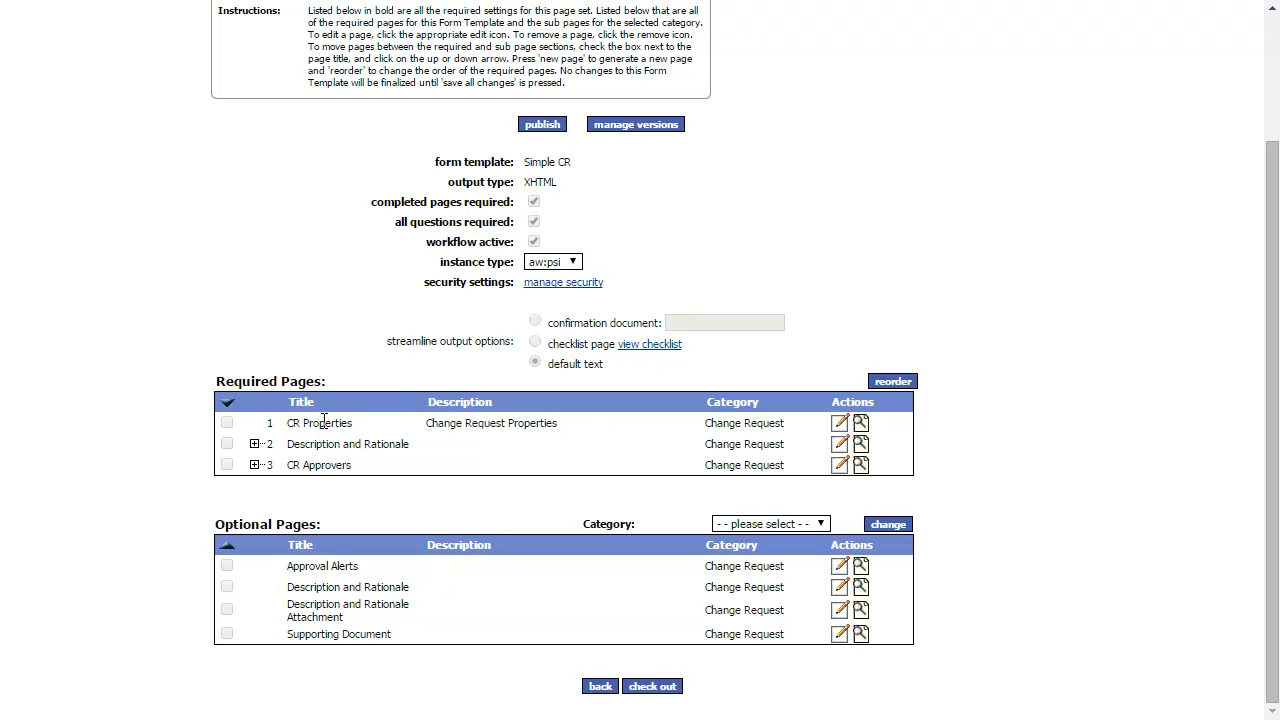
left_click(836, 424)
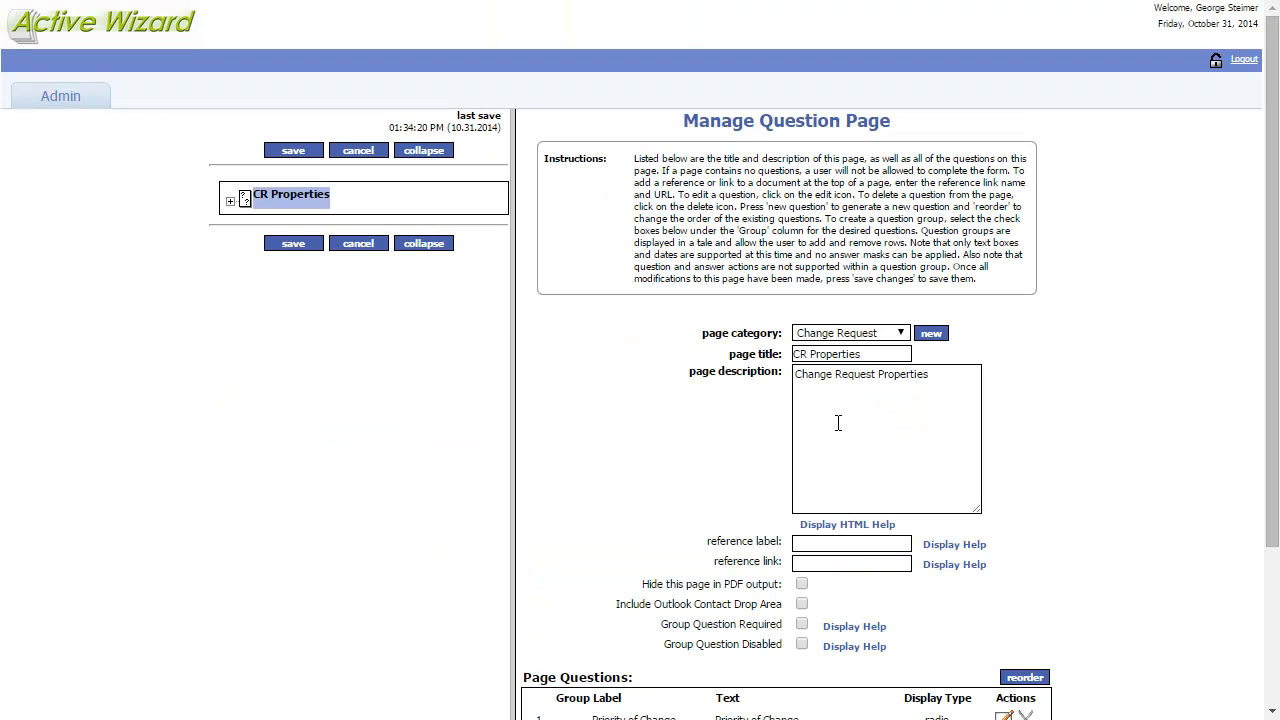
left_click(230, 204)
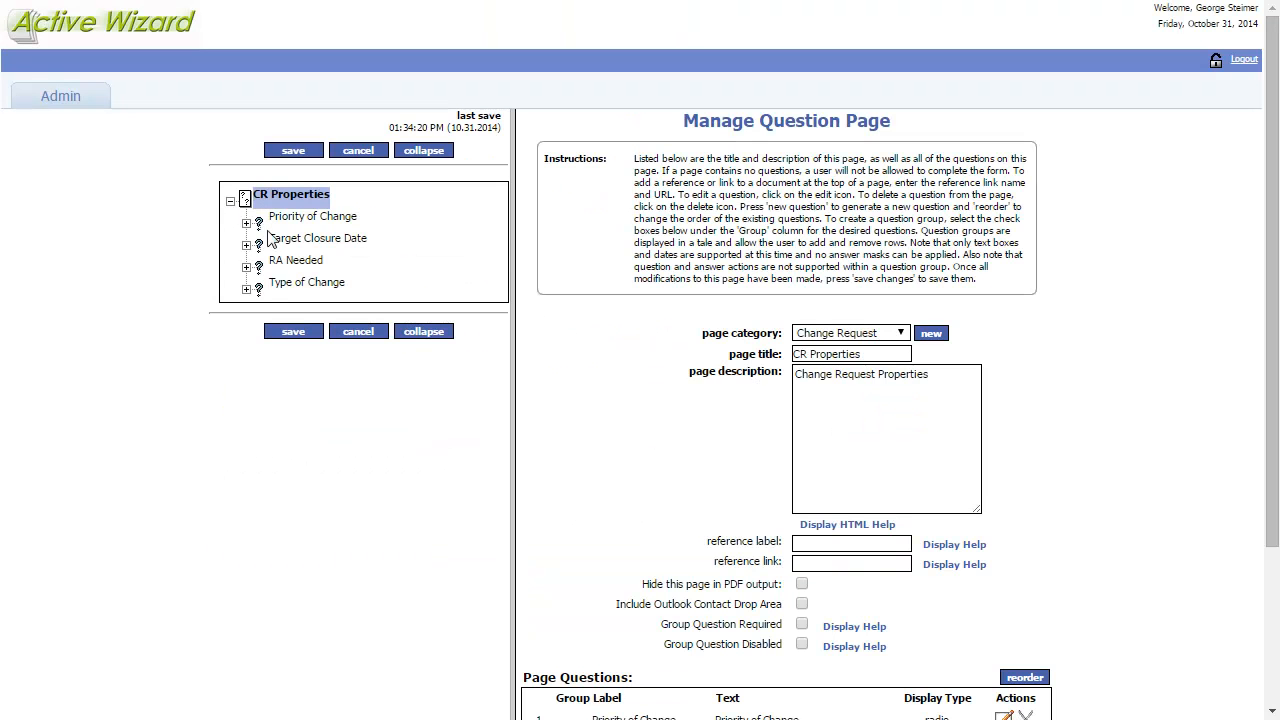
left_click_drag(1272, 267, 1276, 412)
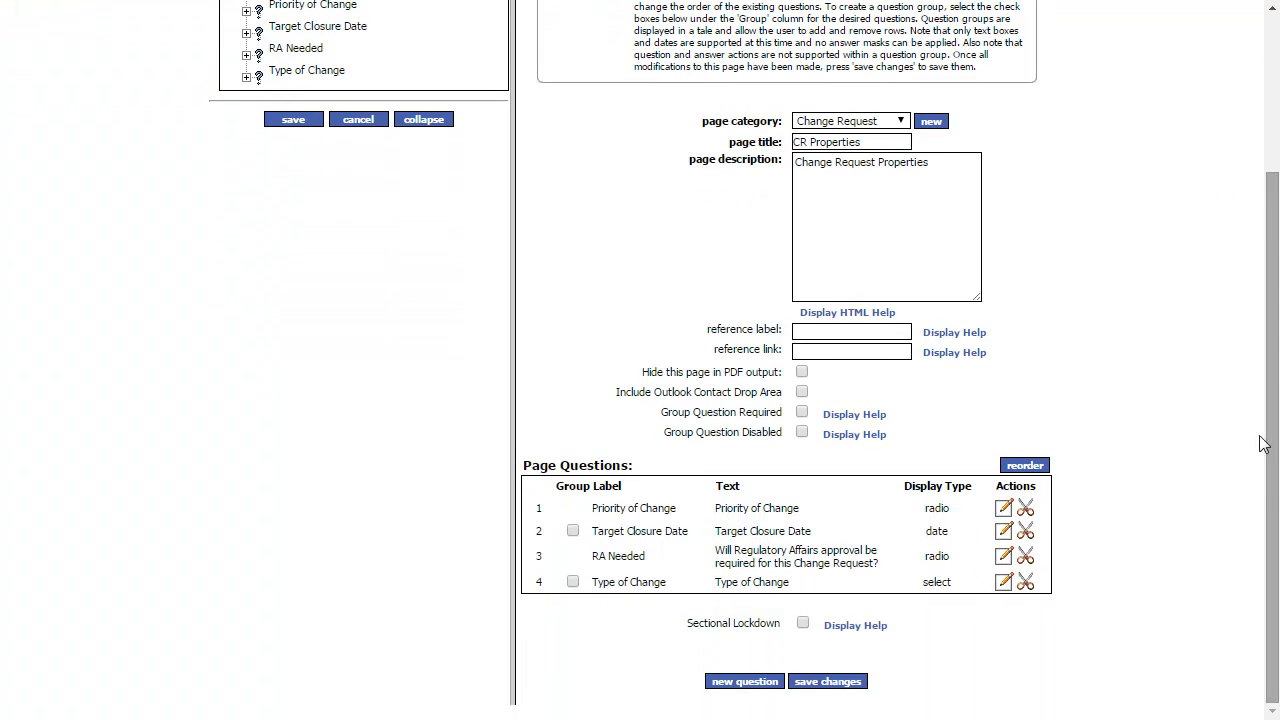
- Add a CR Properties question labelled 'Affected Sites' with Select Multiple display type
left_click(752, 684)
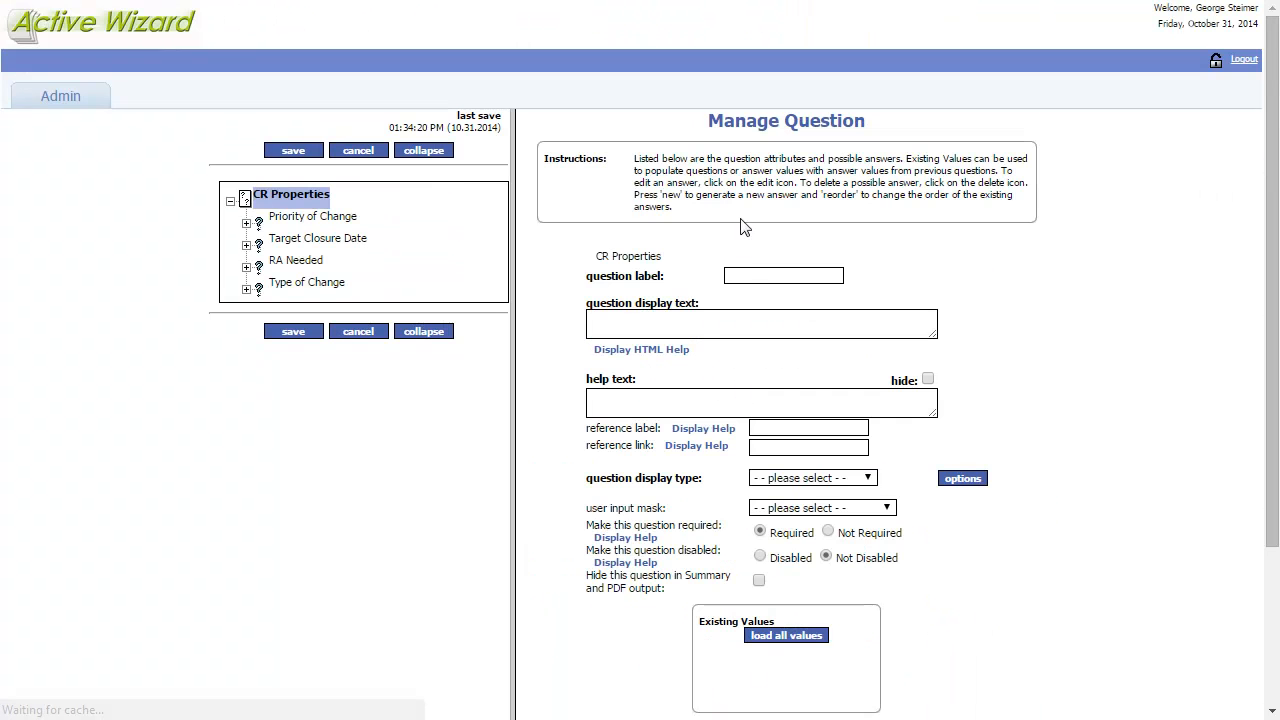
left_click(751, 275)
type("Affected Sites")
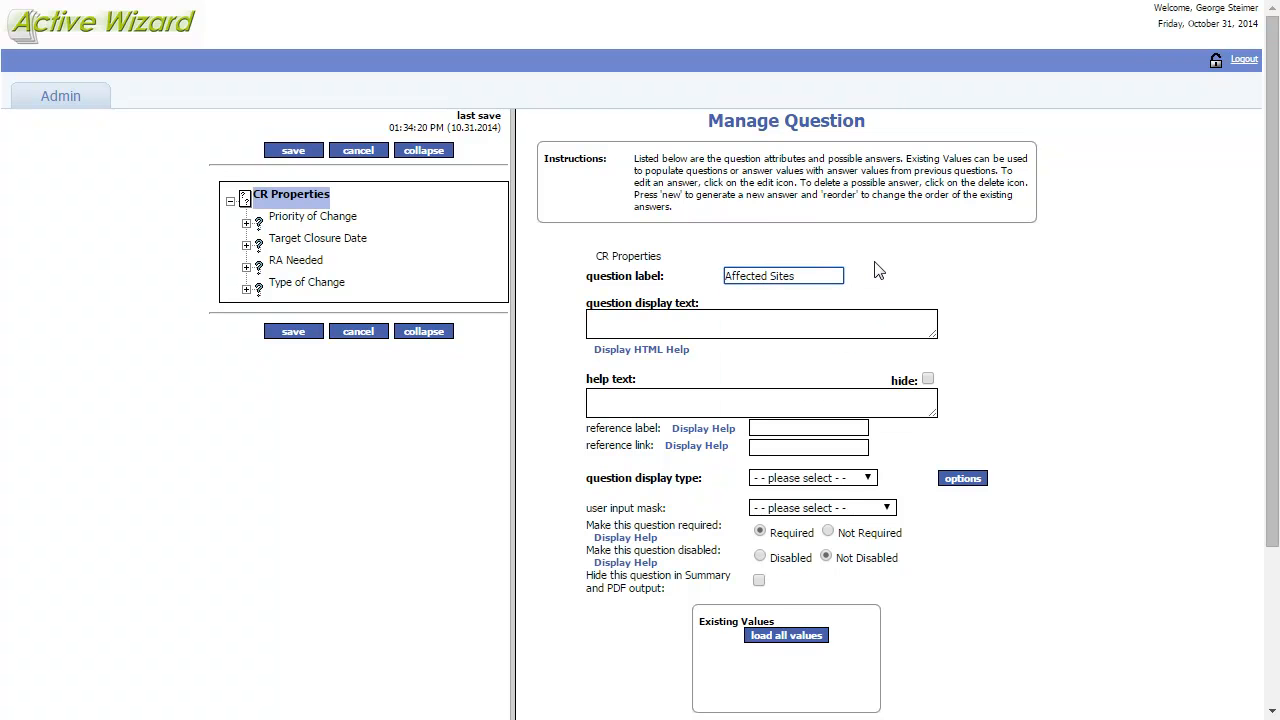
key("Tab")
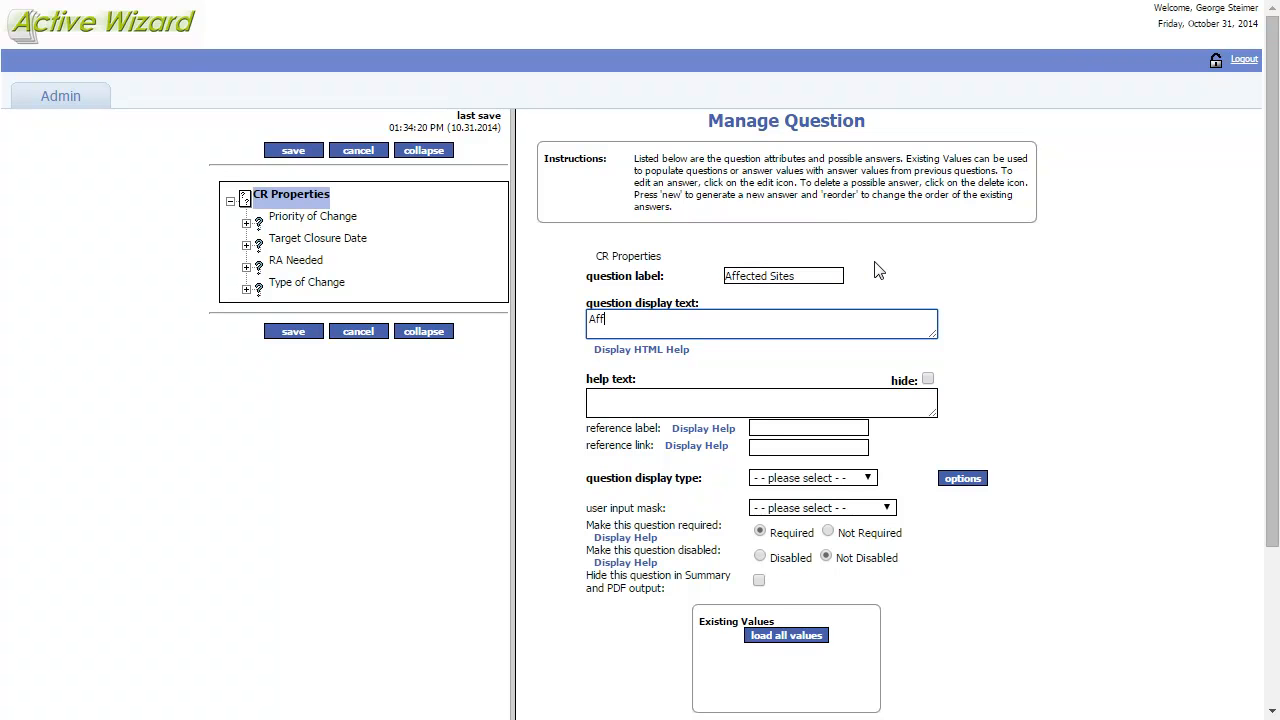
type("Affected Sites")
left_click(823, 480)
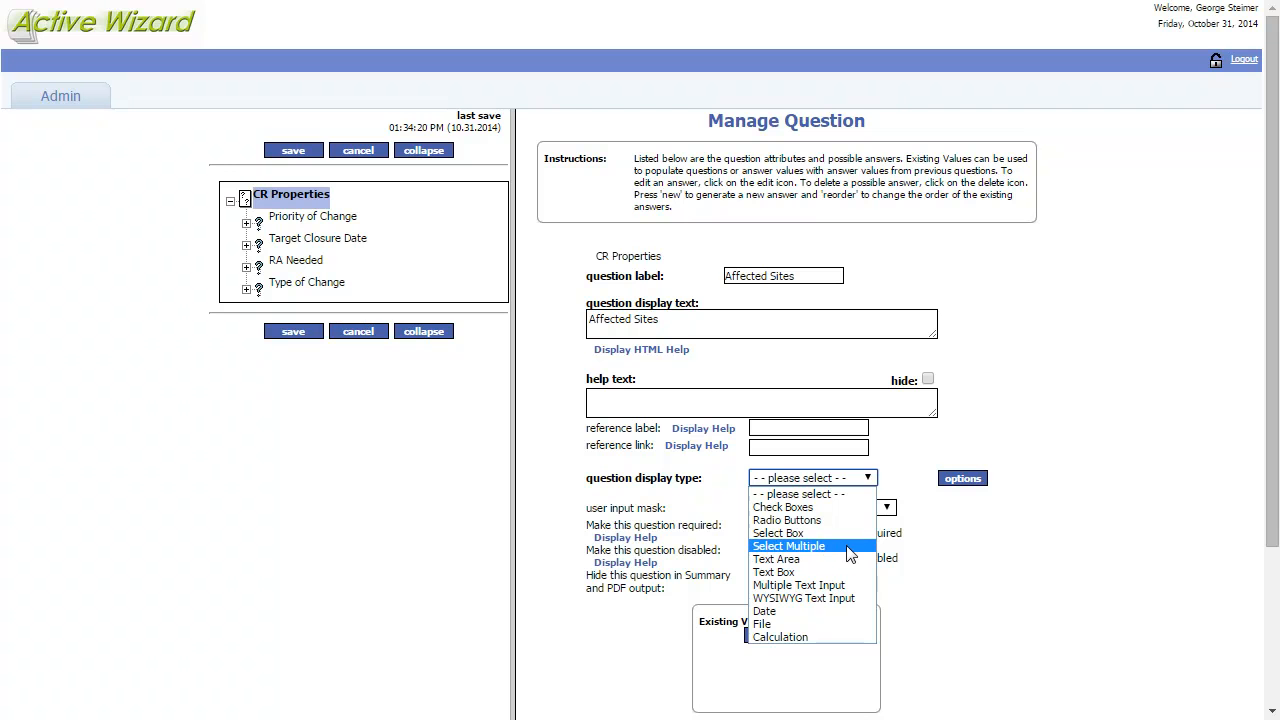
left_click(849, 553)
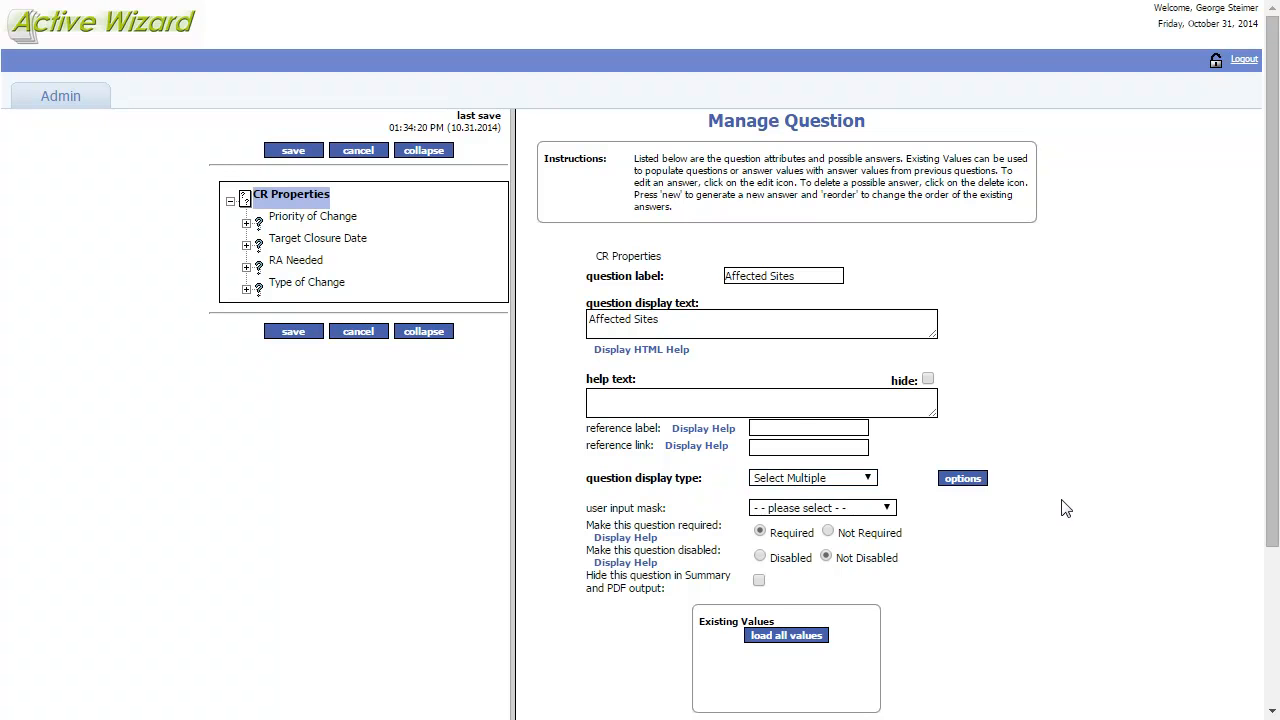
scroll(1065, 508, "down", 2)
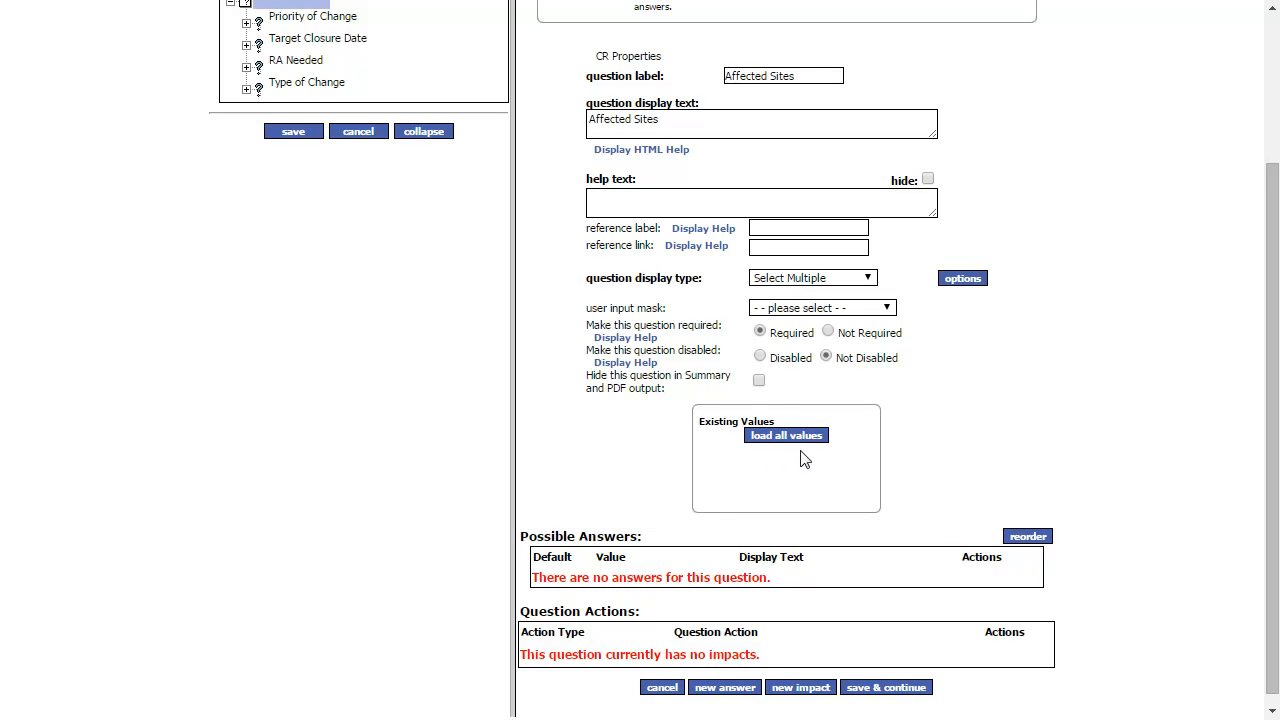
left_click(727, 689)
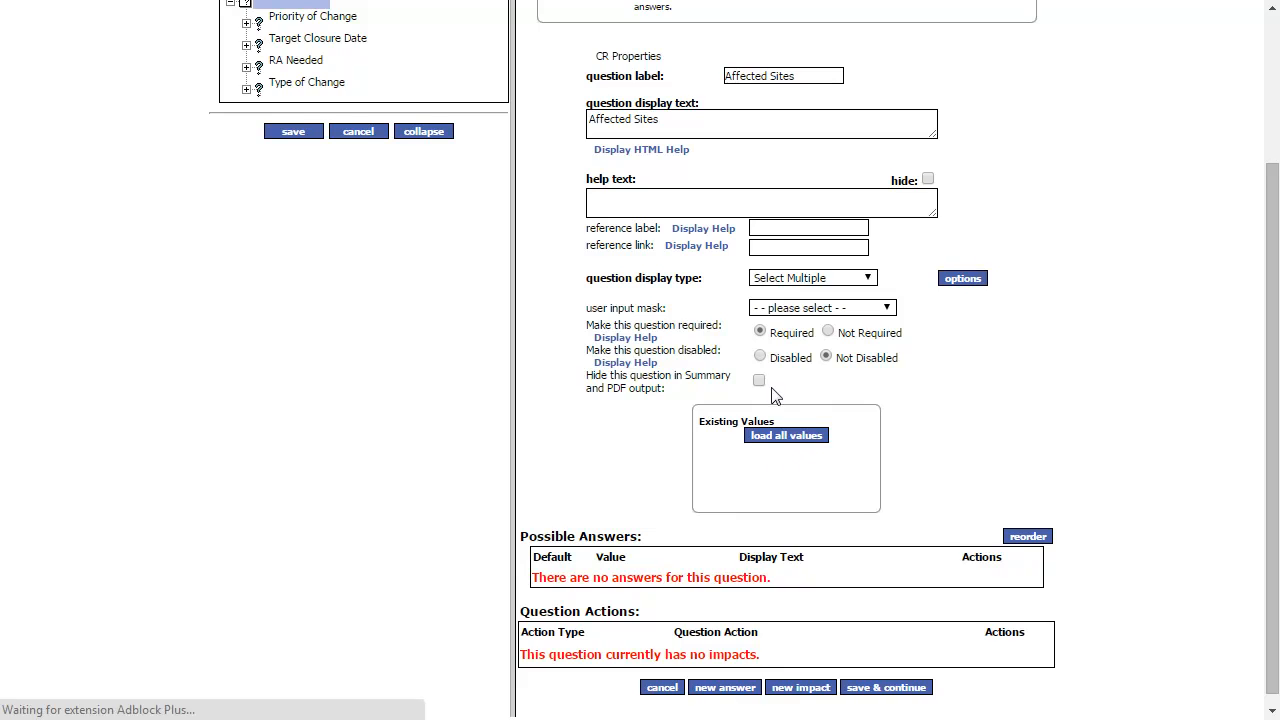
- Fill in and save the first answer, Site A
left_click(797, 295)
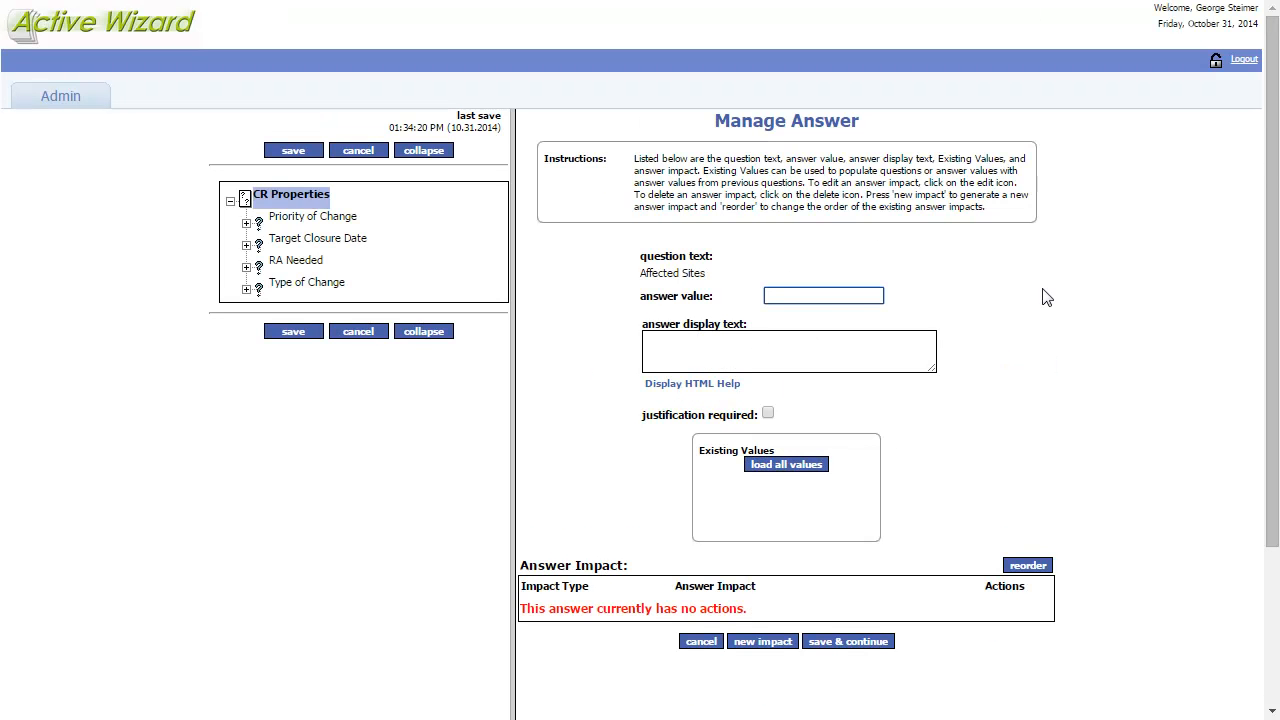
key("Tab")
type("S")
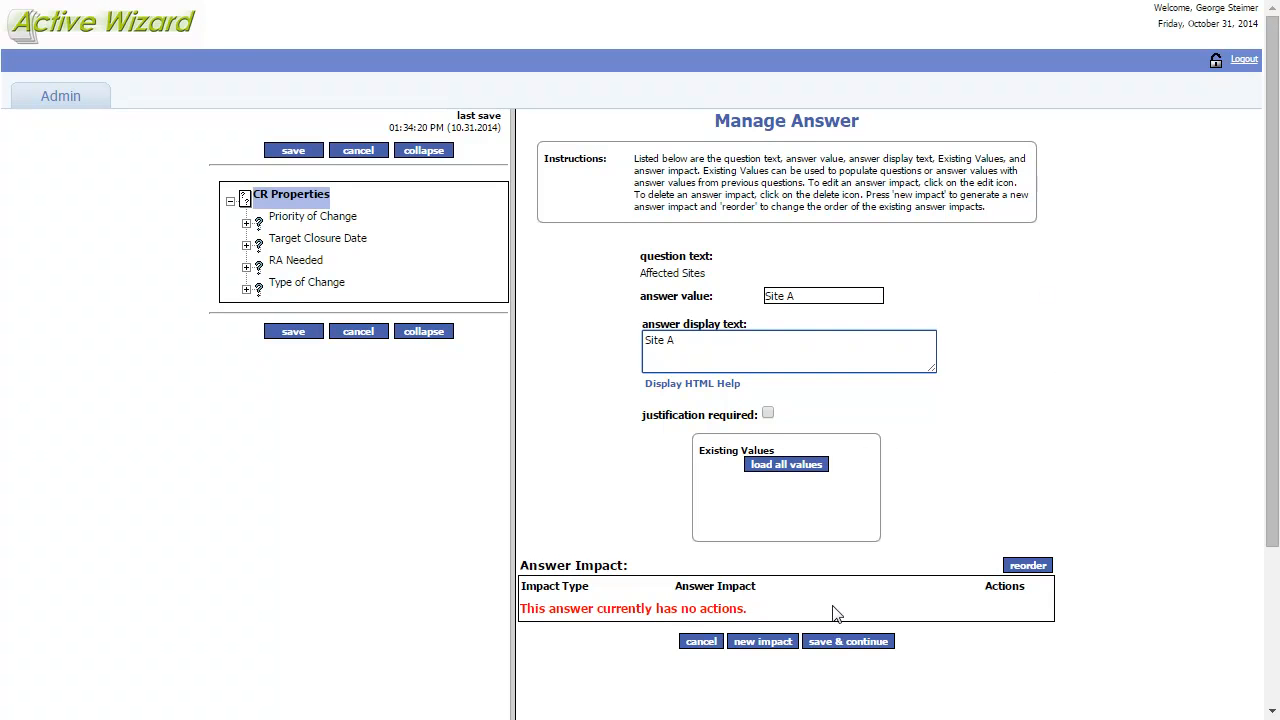
left_click(841, 644)
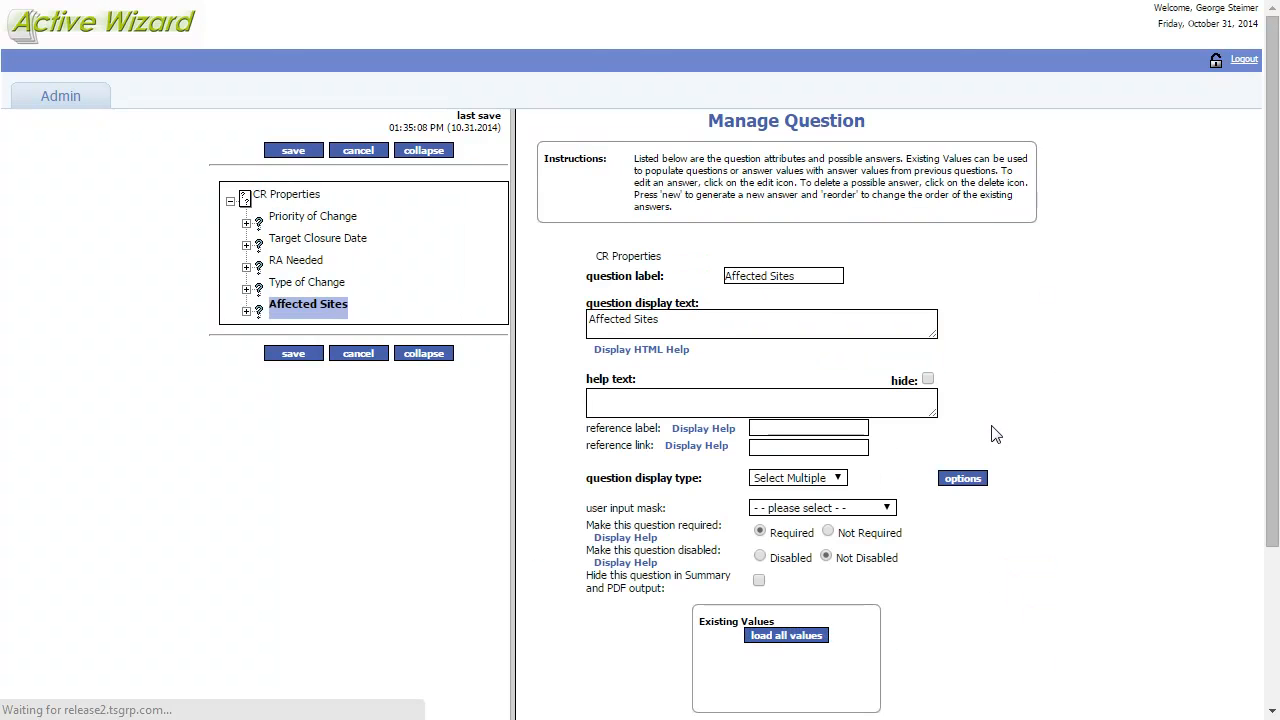
scroll(1000, 440, "down", 3)
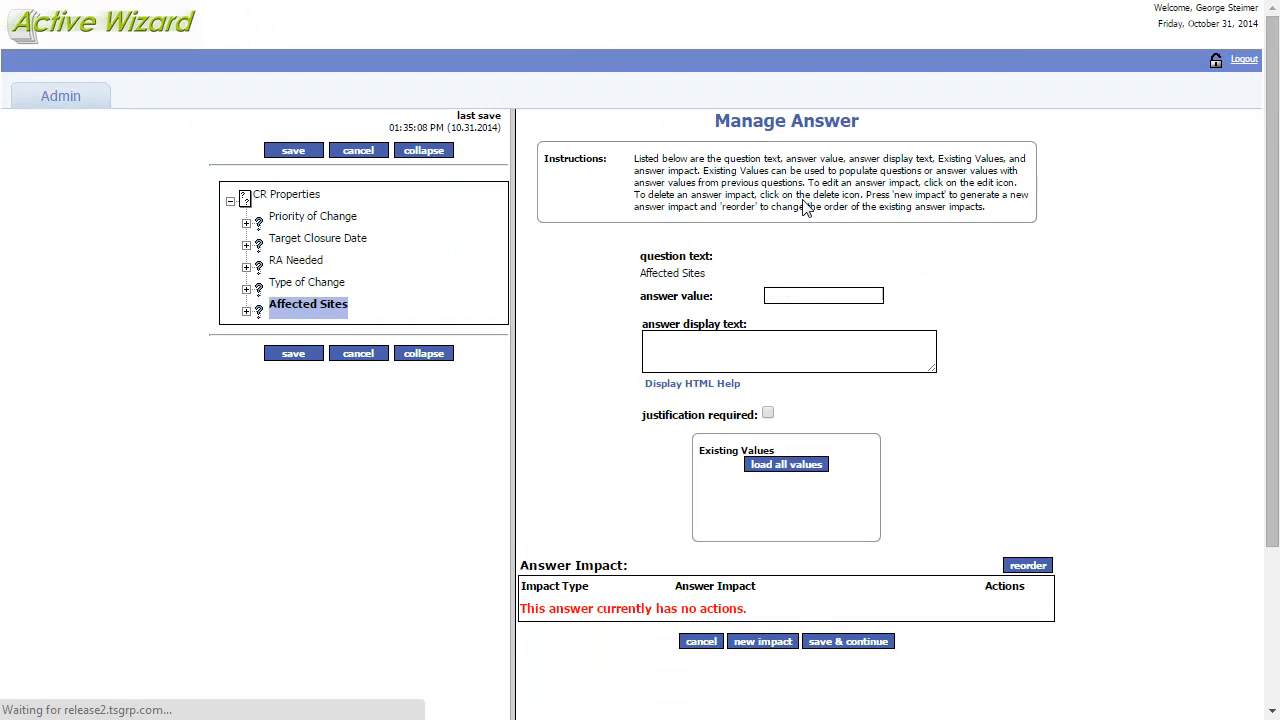
- Set up the Site B answer with value 1234 and save it
left_click(850, 296)
type("Site B")
key("Tab")
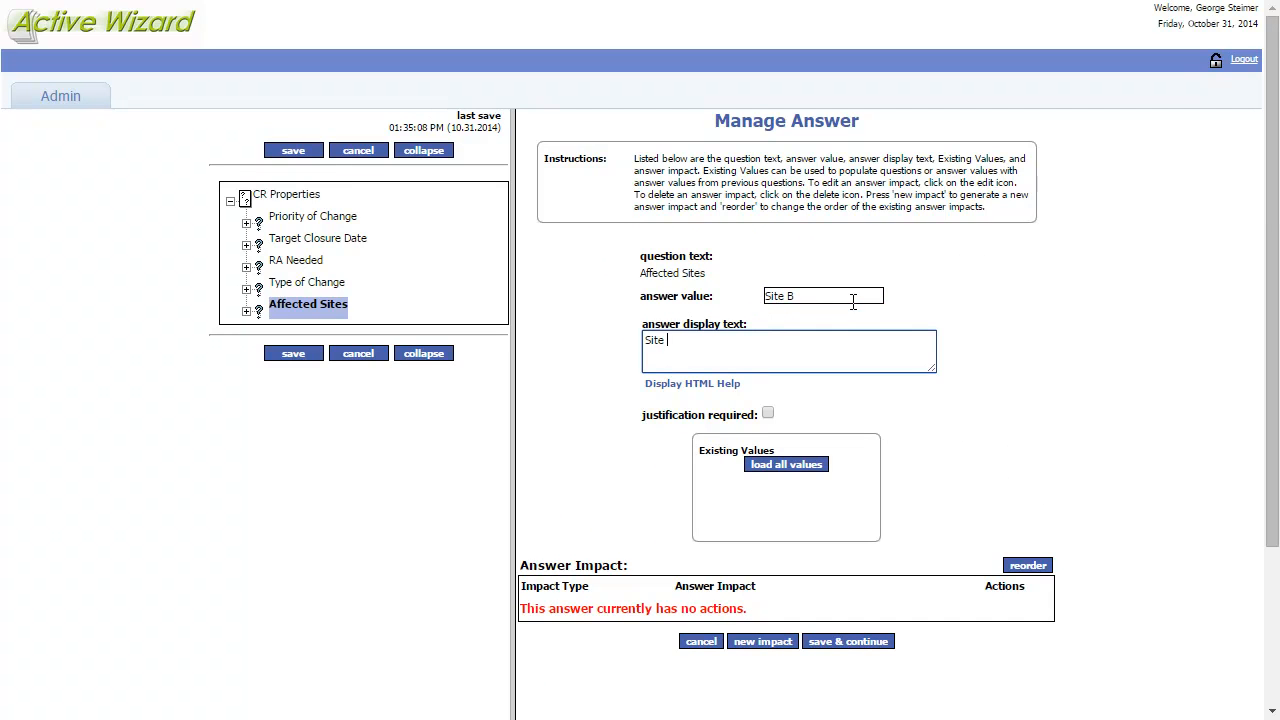
left_click_drag(788, 296, 750, 296)
key("BackSpace")
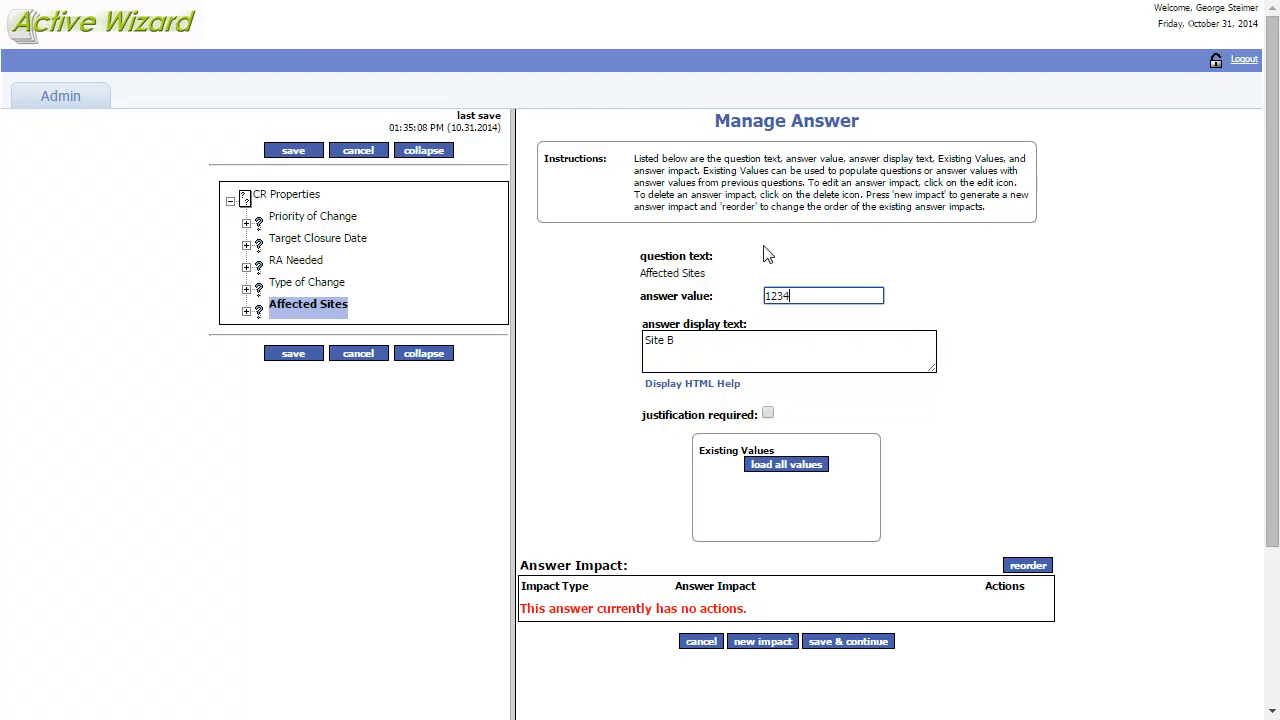
left_click_drag(842, 294, 664, 298)
left_click(703, 346)
triple_click(647, 345)
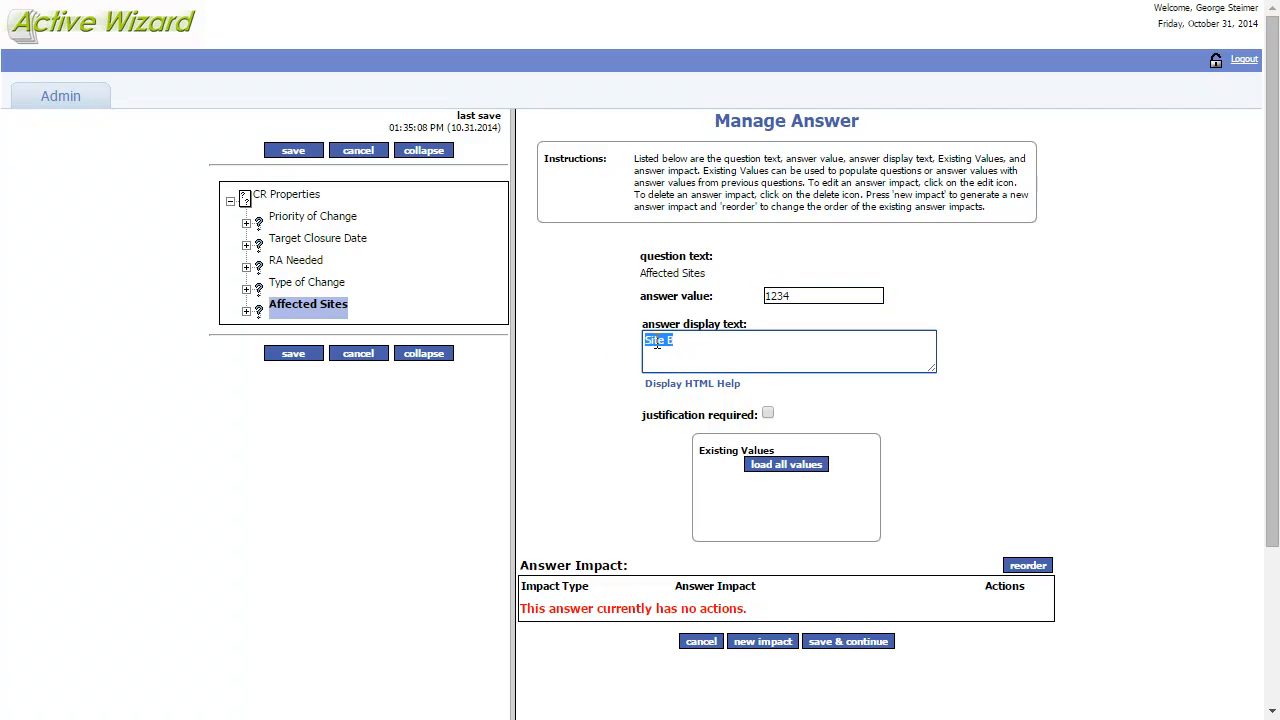
left_click(1055, 356)
scroll(1100, 430, "down", 2)
left_click(849, 537)
- Add a new answer Site C with value 4567 and save it
scroll(1080, 380, "down", 3)
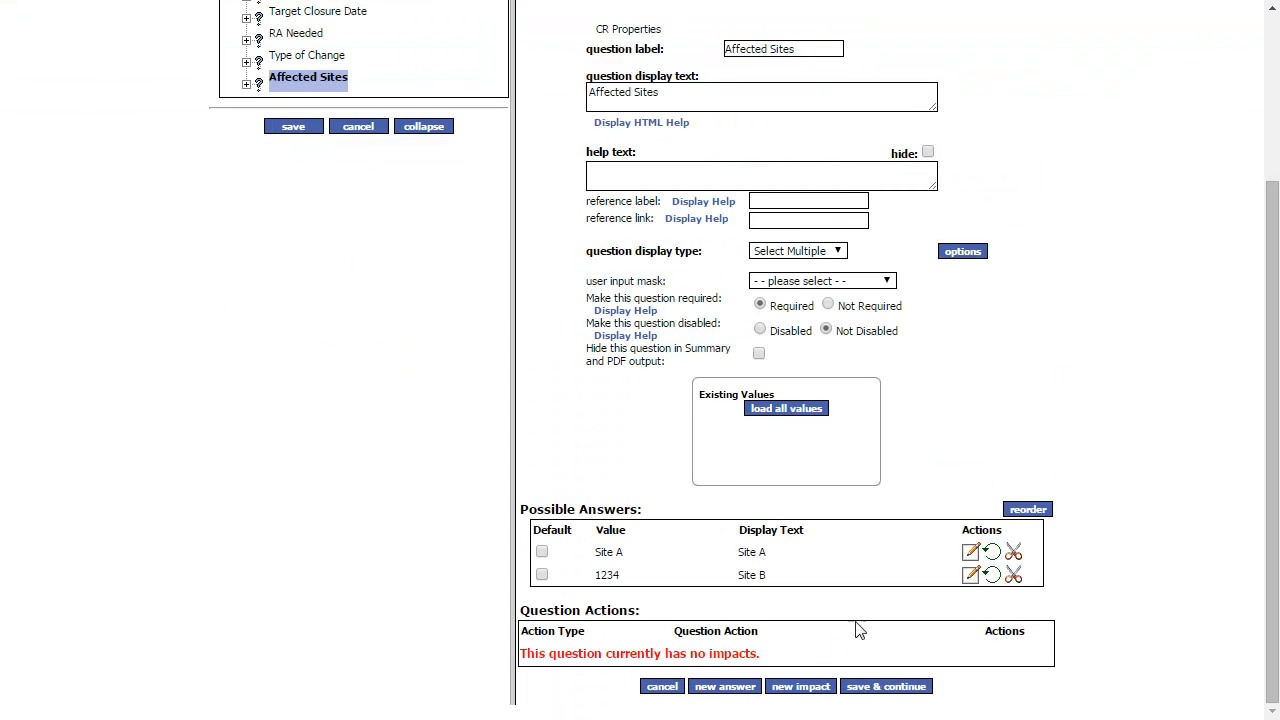
left_click(726, 686)
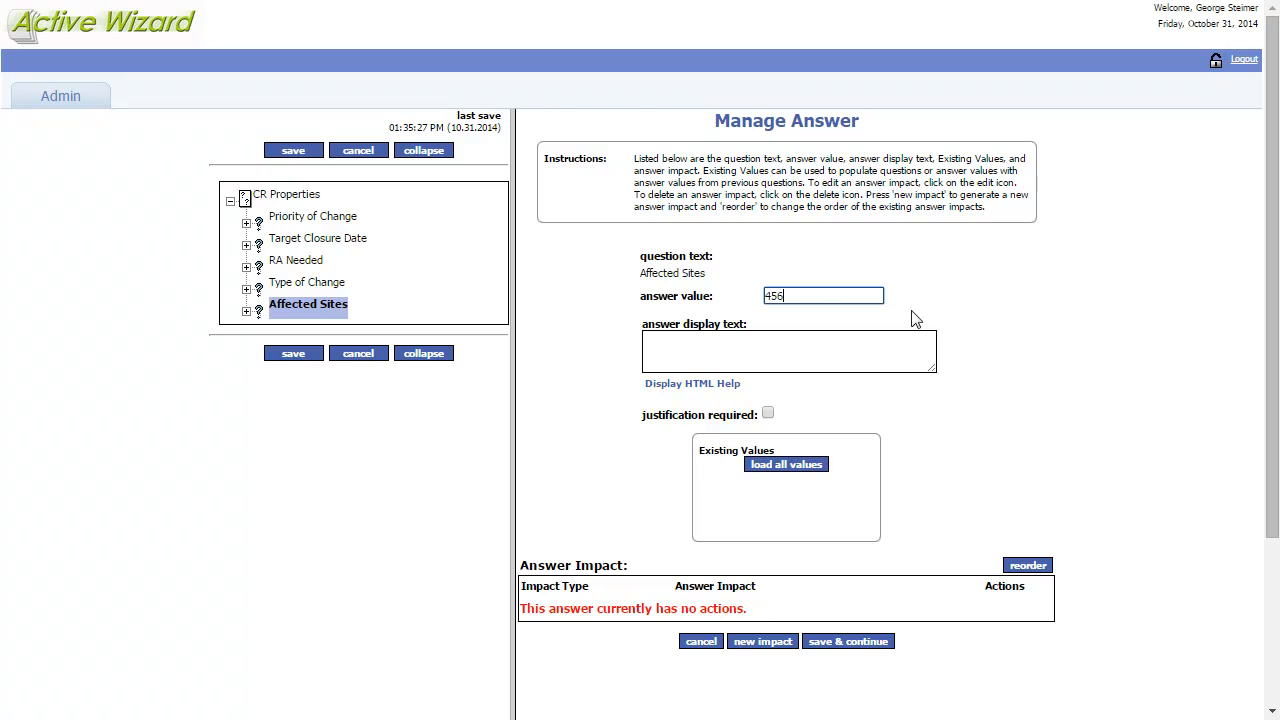
key("Tab")
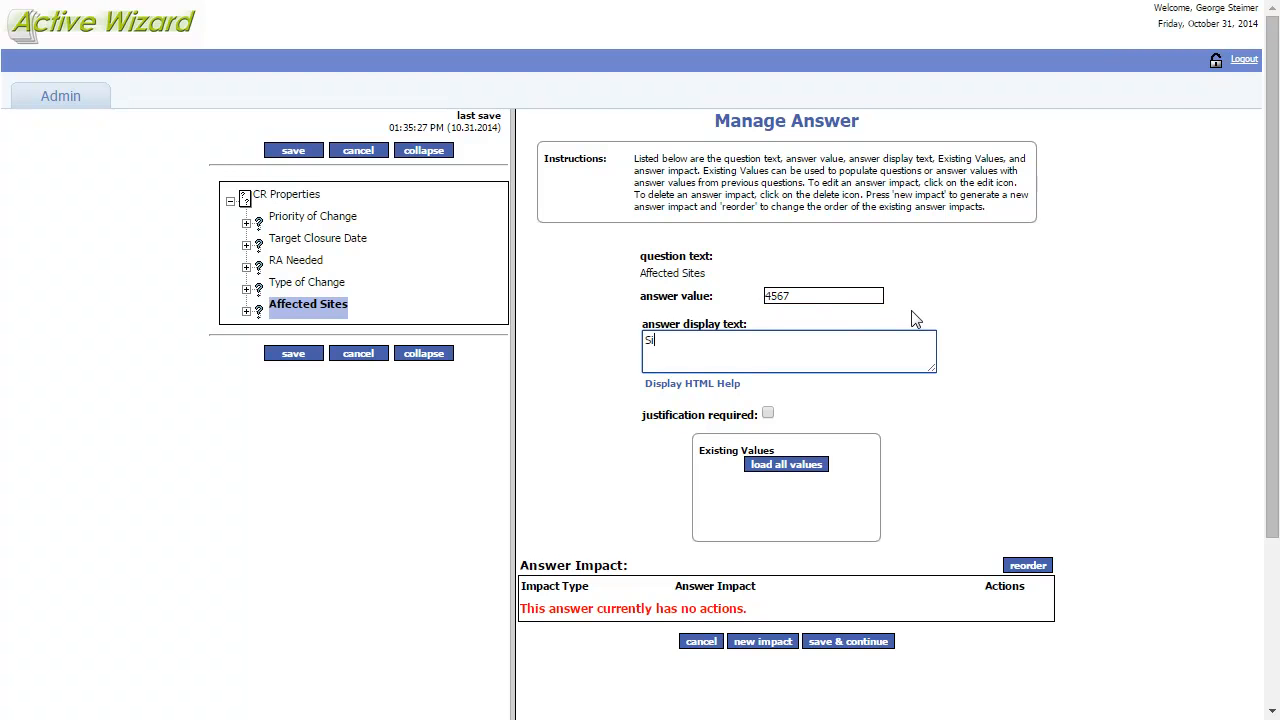
type("Site C")
left_click(862, 641)
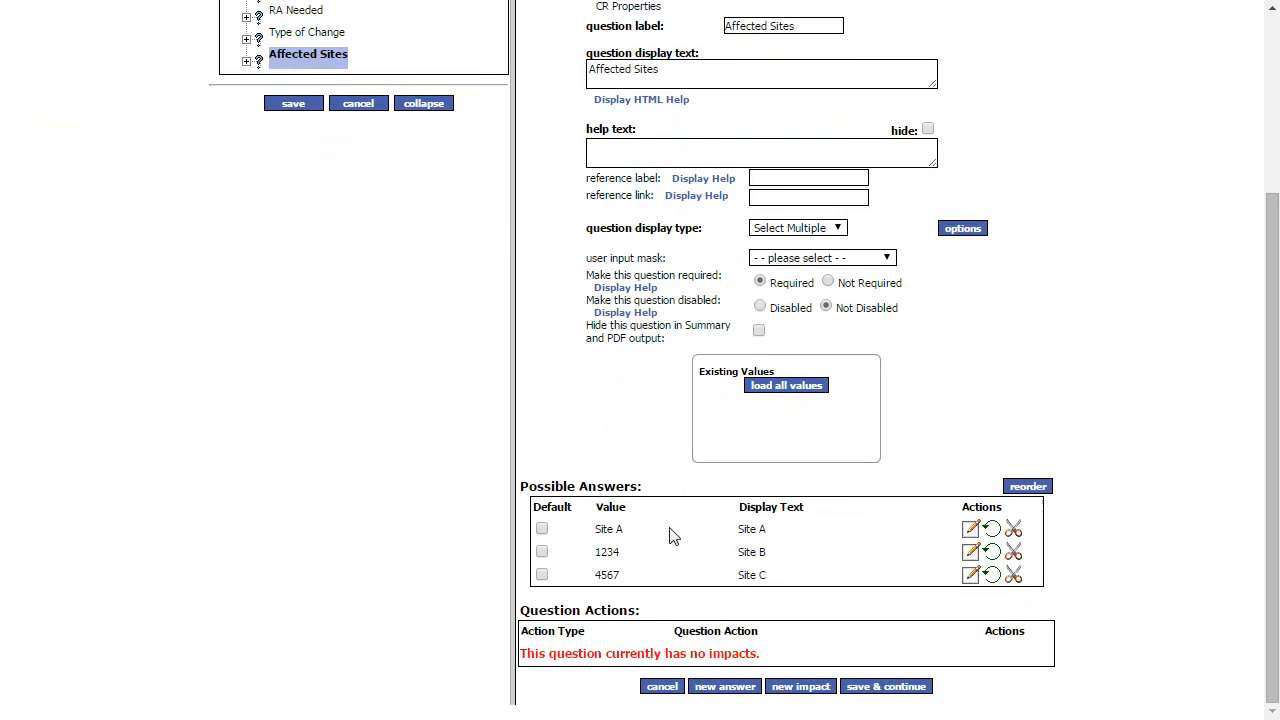
- Change Site A's answer value to 0124 and save it
left_click(970, 529)
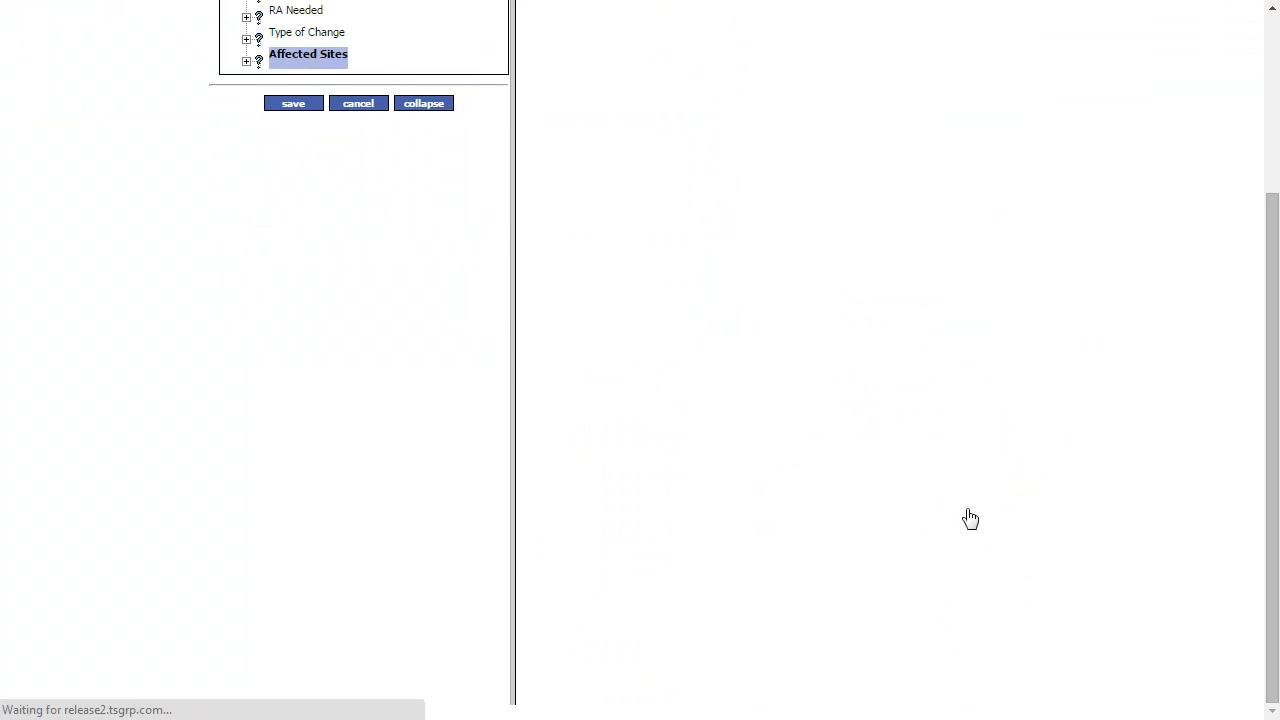
left_click_drag(824, 299, 711, 297)
type("0124")
left_click(848, 641)
- Save the Affected Sites question and then the CR Properties page
scroll(1080, 345, "down", 5)
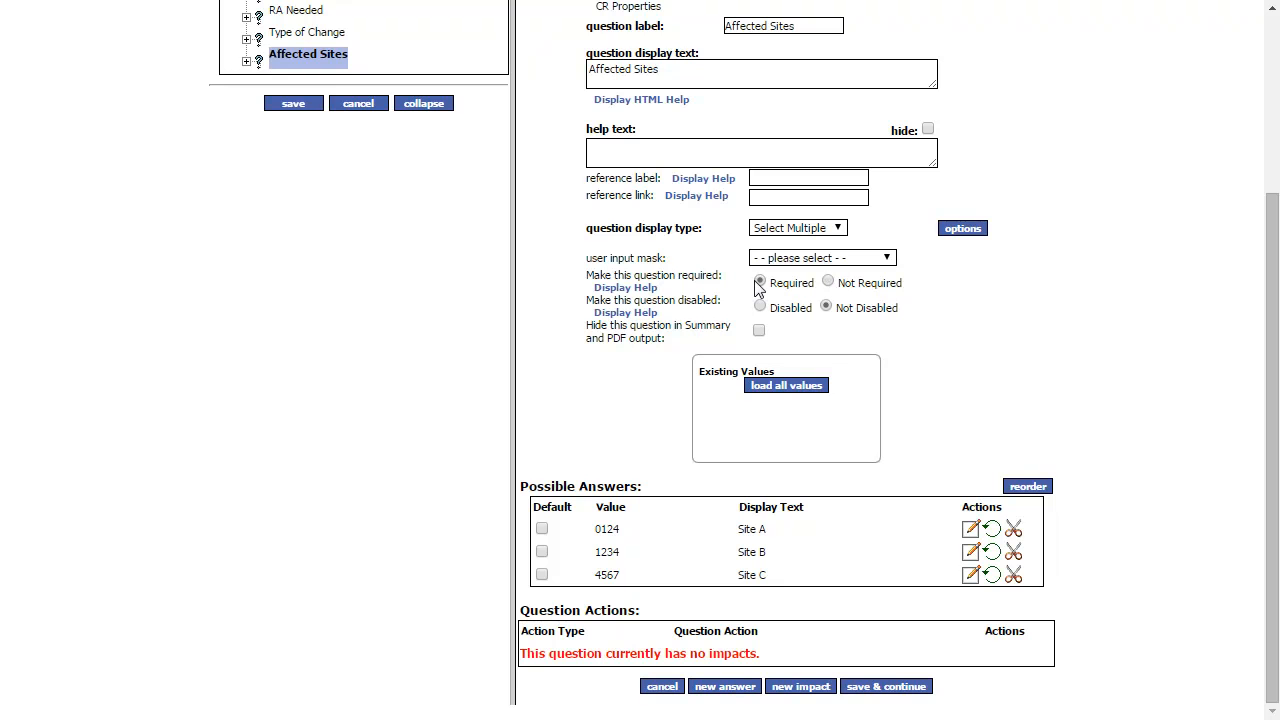
scroll(824, 296, "up", 1)
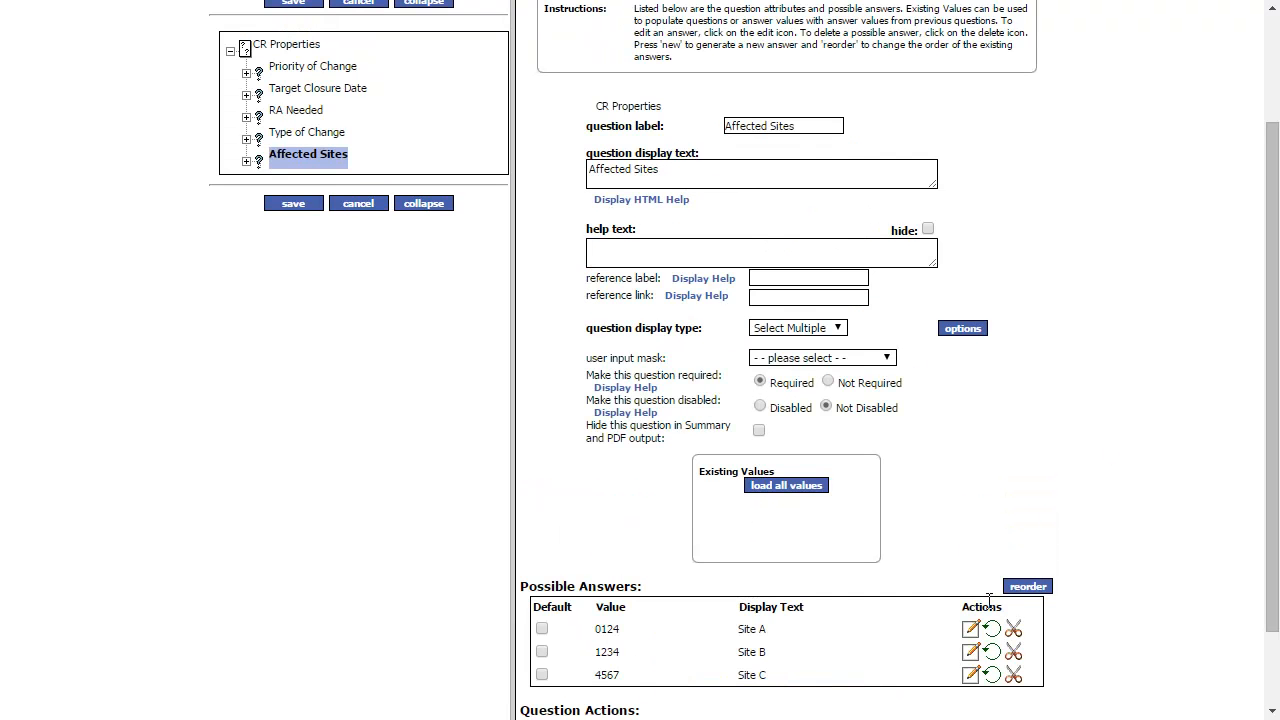
scroll(985, 577, "down", 1)
left_click(889, 689)
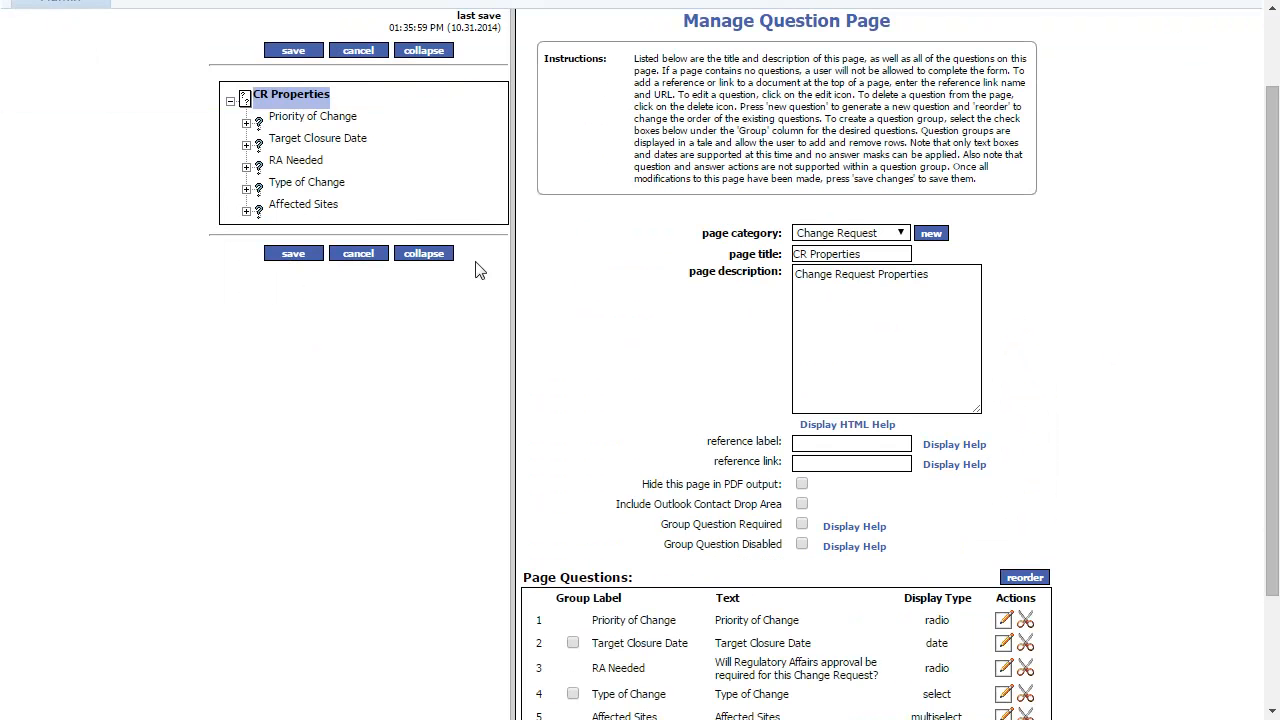
left_click(293, 254)
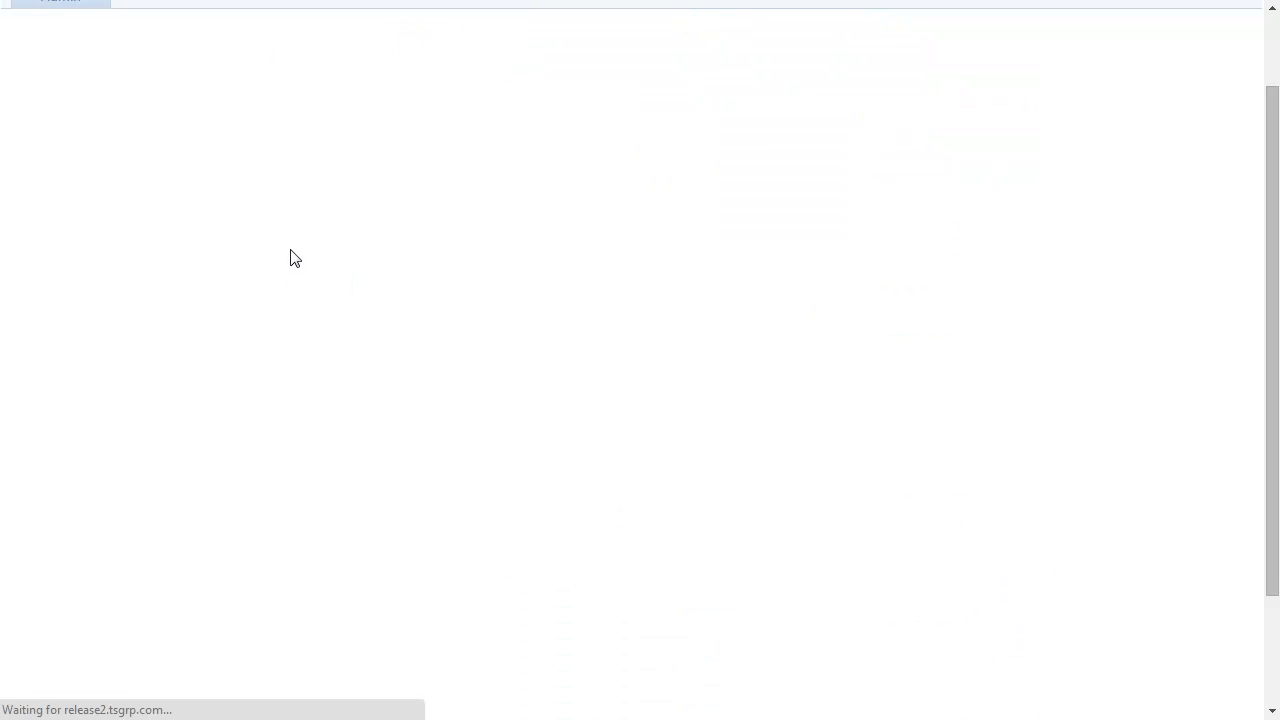
left_click(860, 487)
left_click_drag(571, 17, 587, 7)
scroll(567, 210, "down", 2)
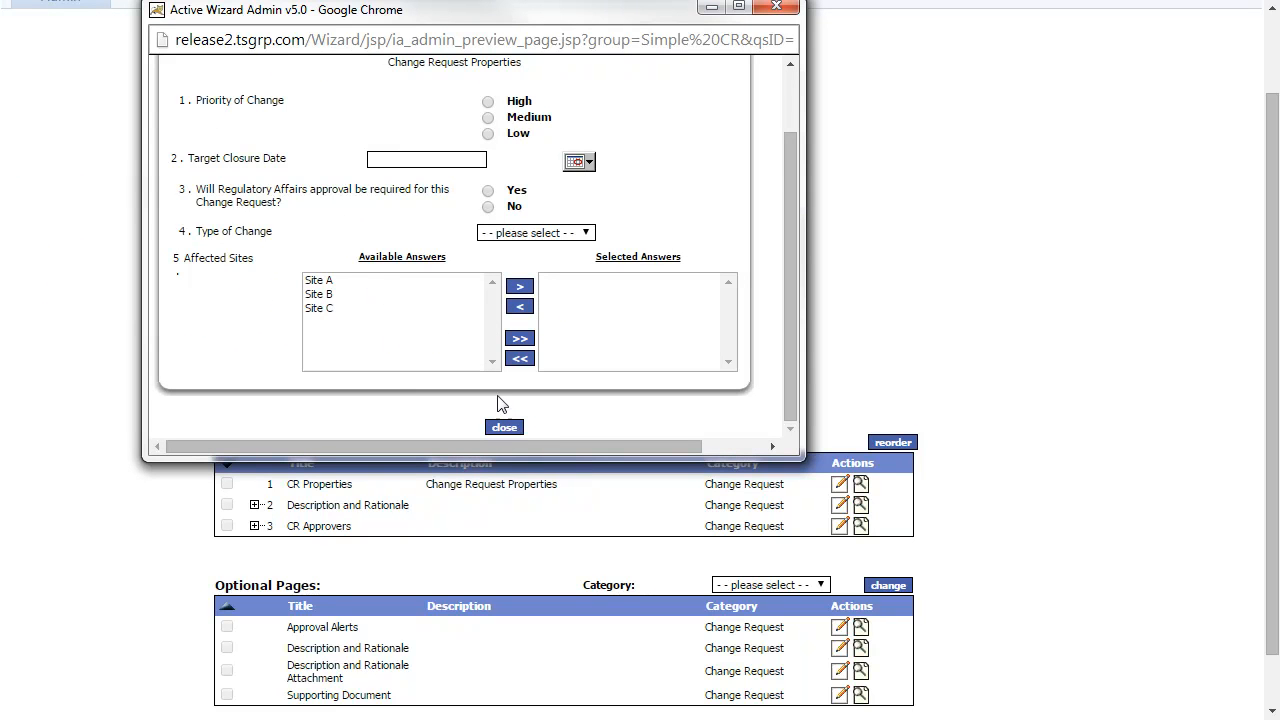
left_click(515, 428)
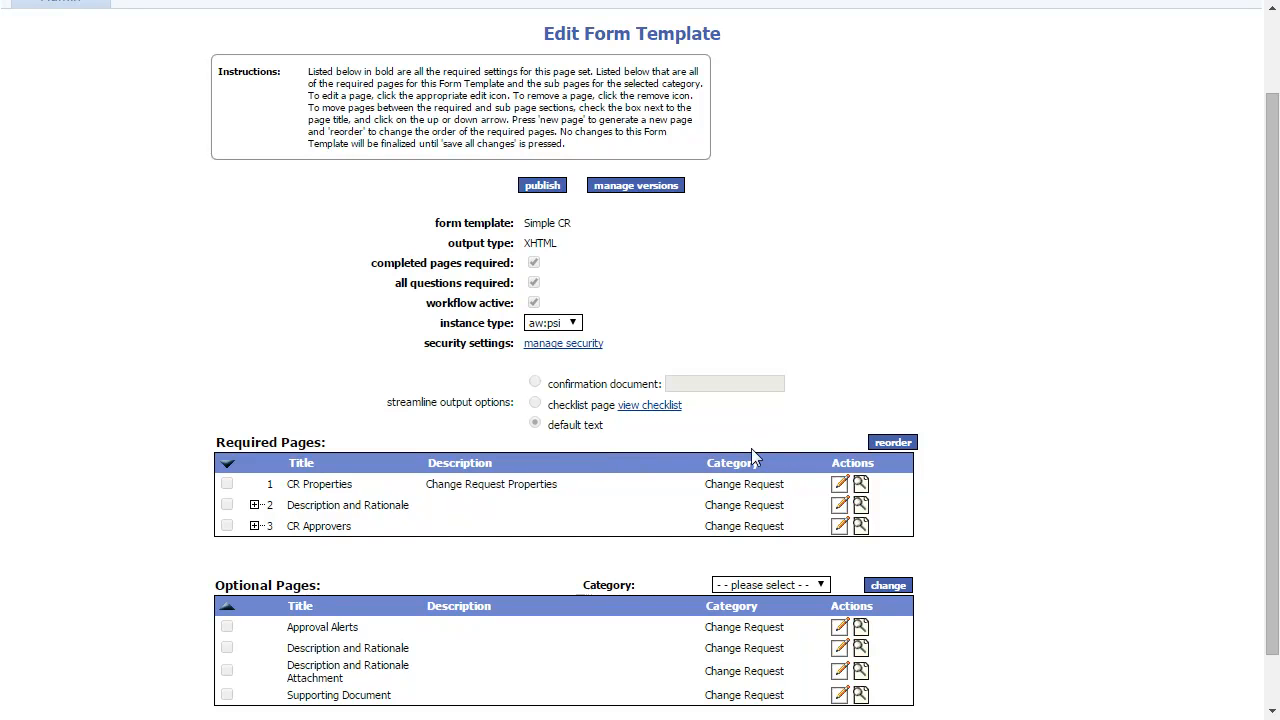
- Publish Simple CR as version 1.3 with the comment 'Added question for site'
left_click(540, 188)
left_click(683, 297)
type("Added question for site")
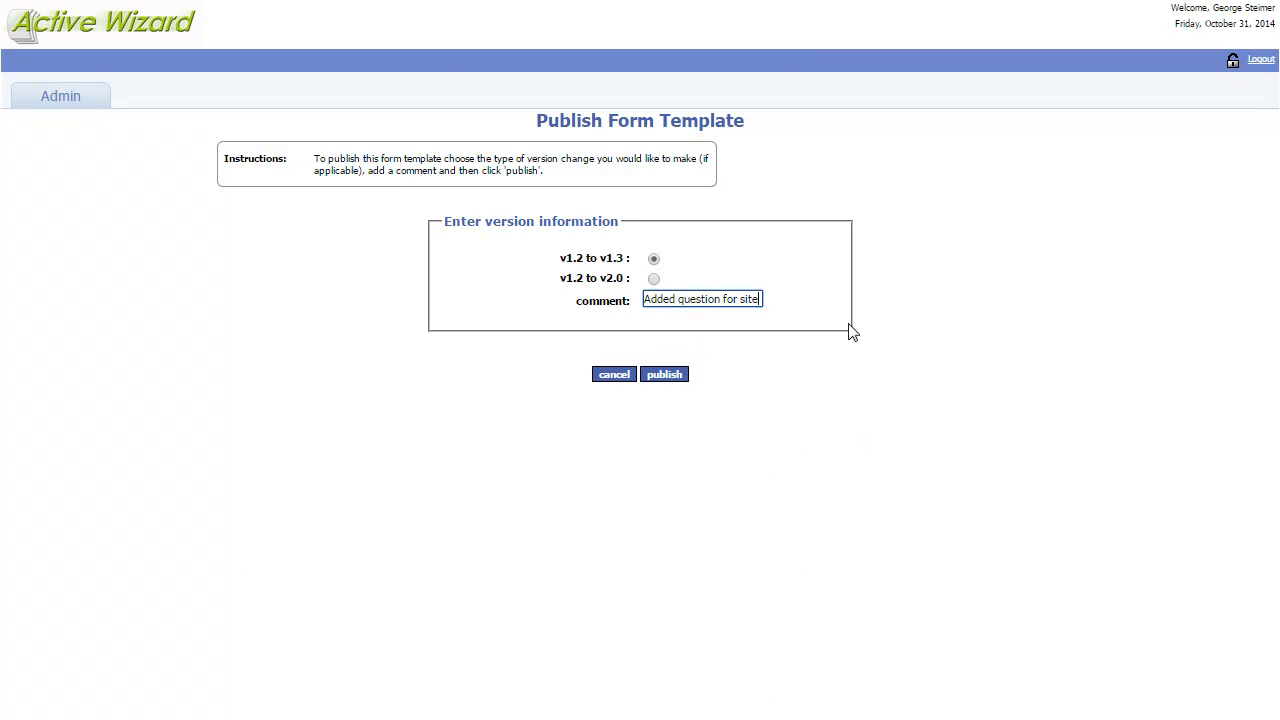
left_click(664, 375)
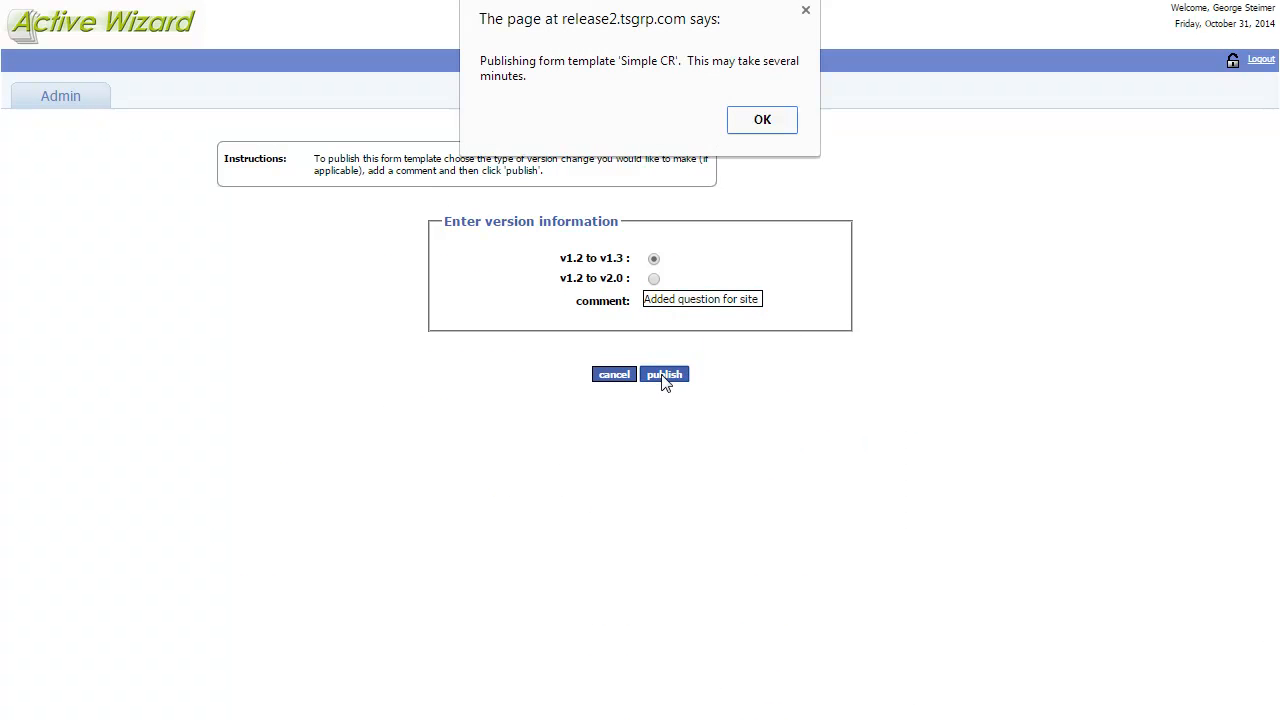
left_click(760, 122)
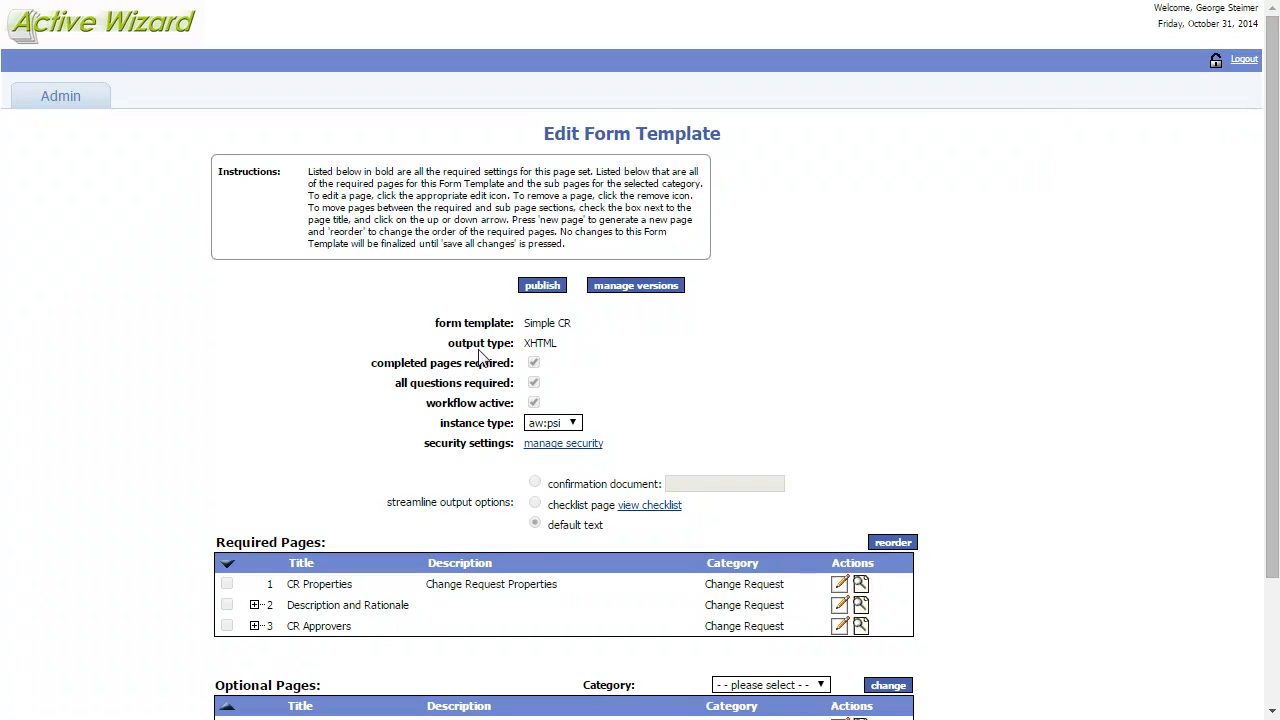
- In the template's versions list, select version 1.3 and make it active
left_click(638, 287)
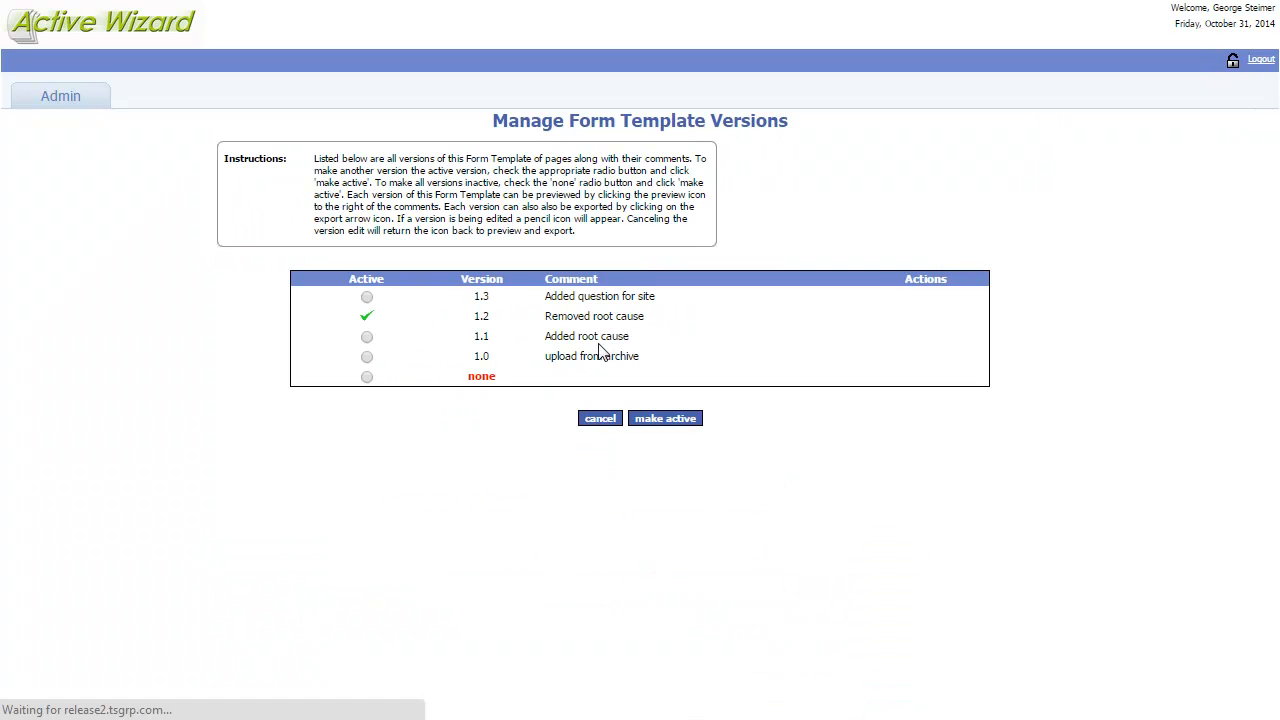
left_click(367, 298)
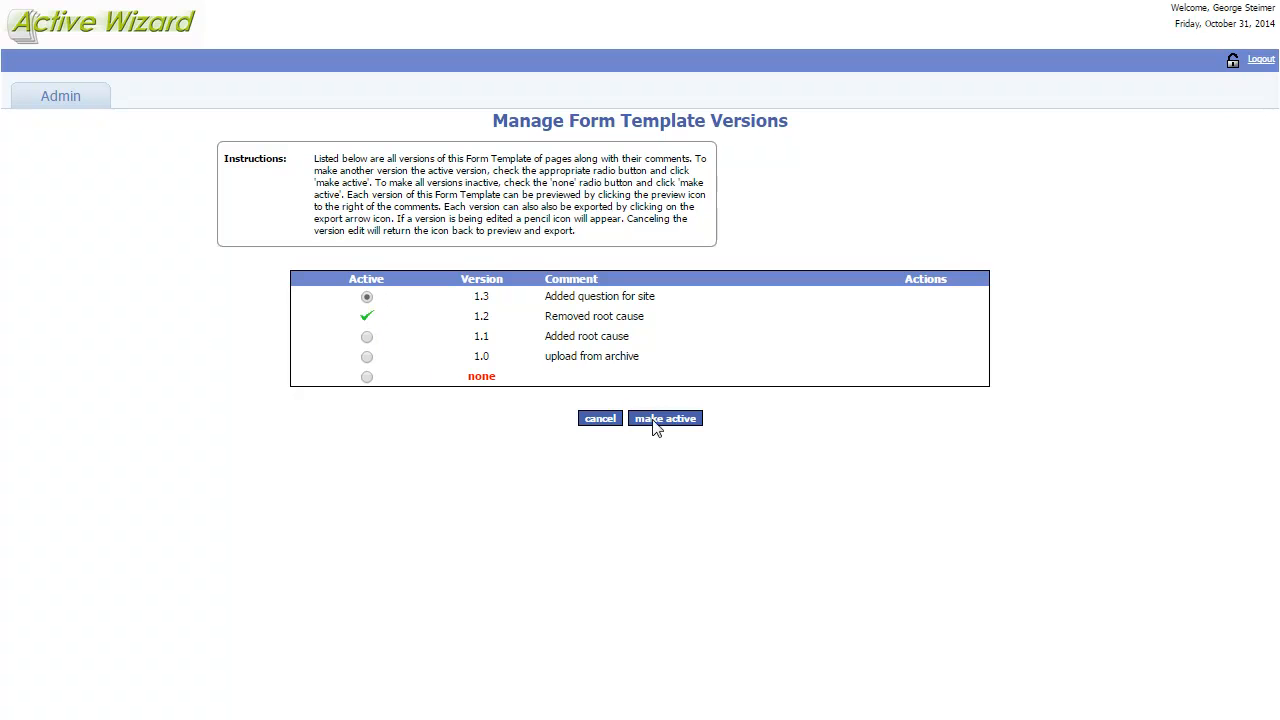
left_click(367, 317)
left_click_drag(485, 320, 469, 321)
left_click(380, 297)
left_click_drag(490, 298, 467, 297)
left_click(446, 297)
left_click(665, 419)
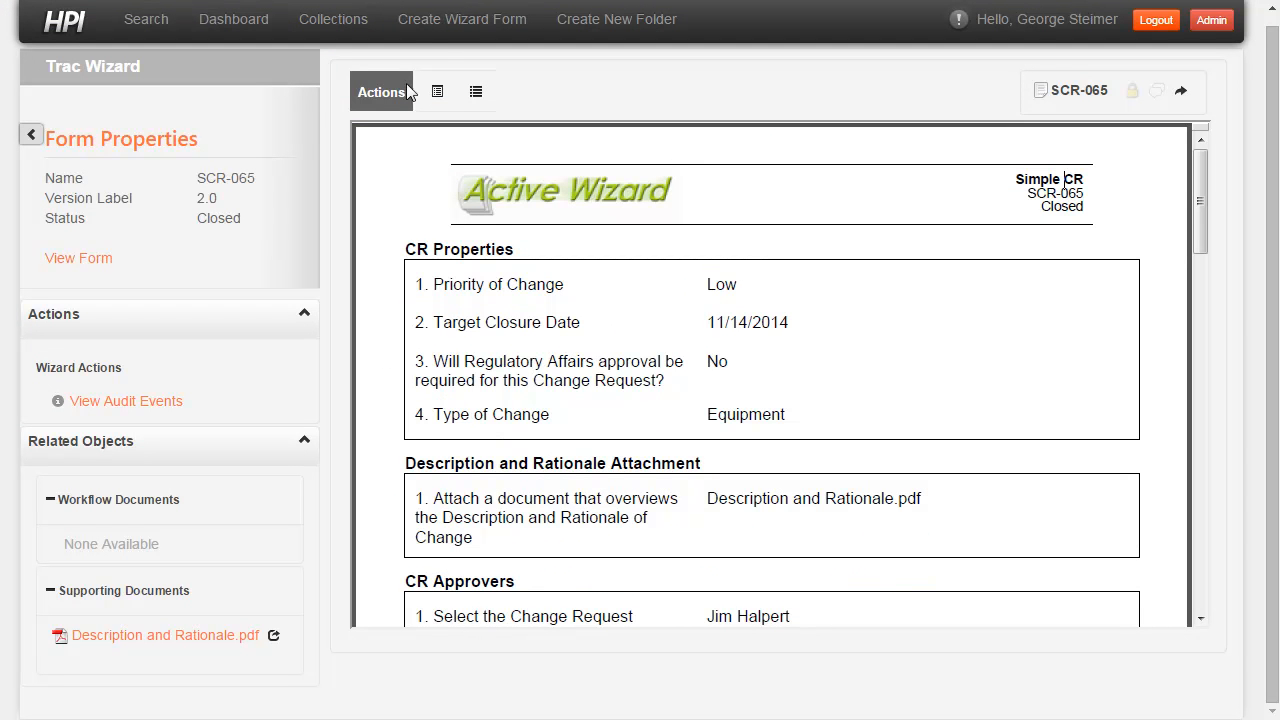
- Log back in to HPI Trac Wizard with the user's username and password
left_click(453, 30)
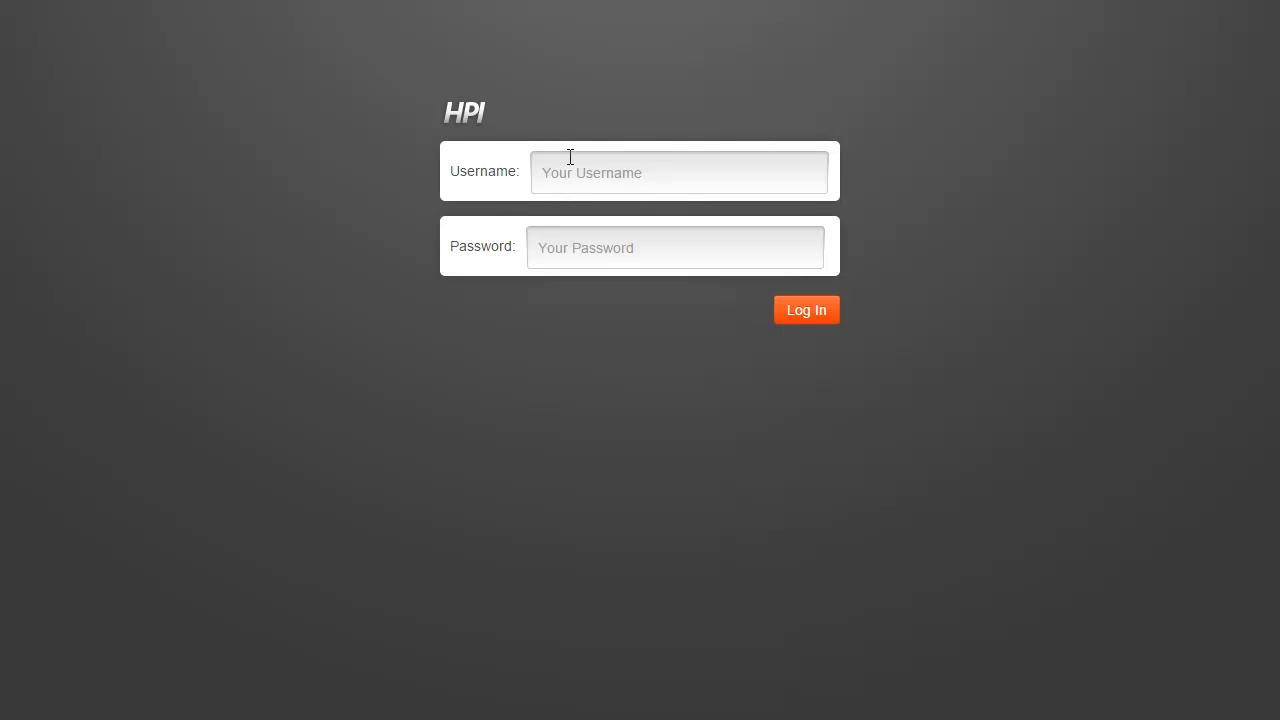
left_click(585, 171)
key("Tab")
type("•••••")
key("Return")
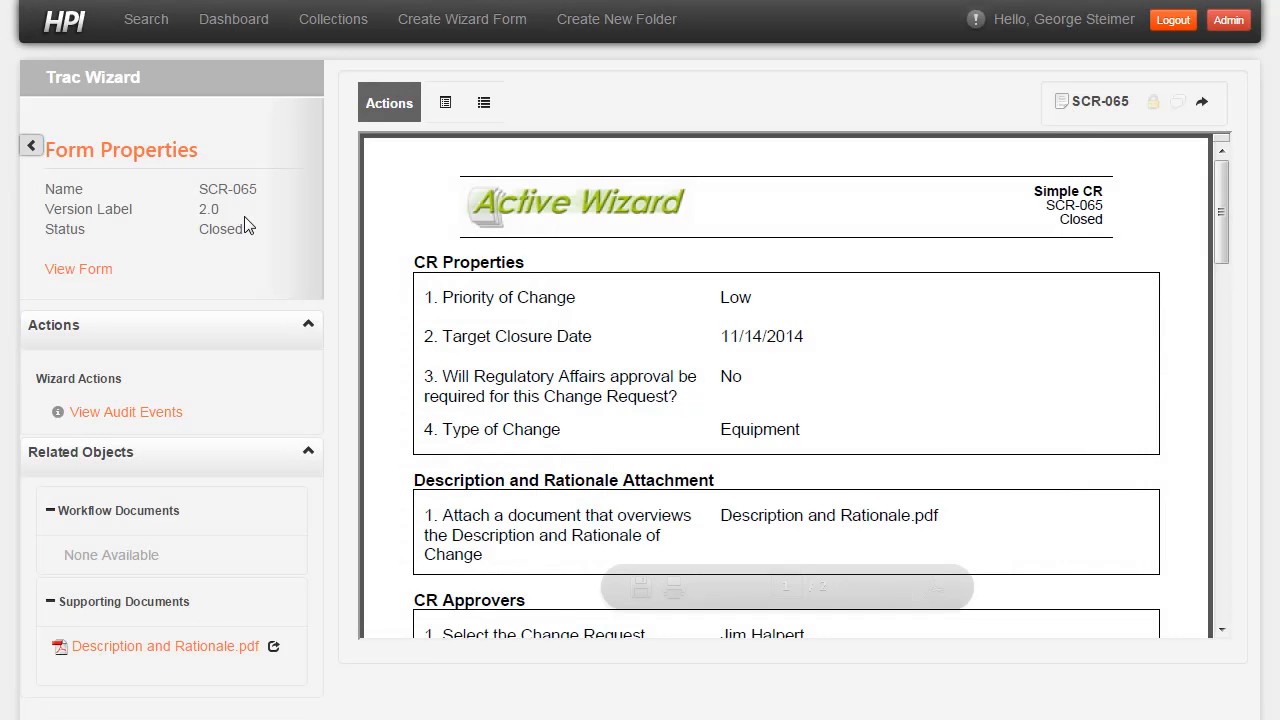
- Create a new Simple CR form and move Site A into the selected Affected Sites
left_click(446, 38)
left_click(433, 121)
left_click(427, 196)
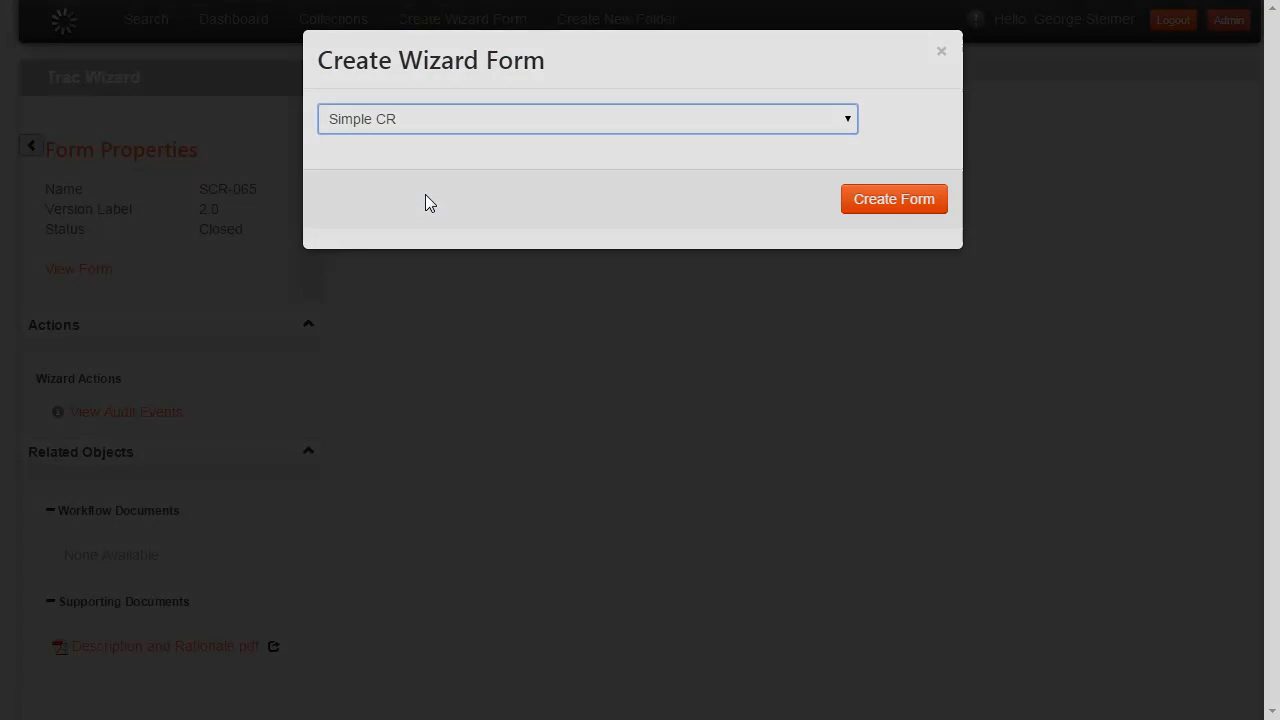
left_click(897, 201)
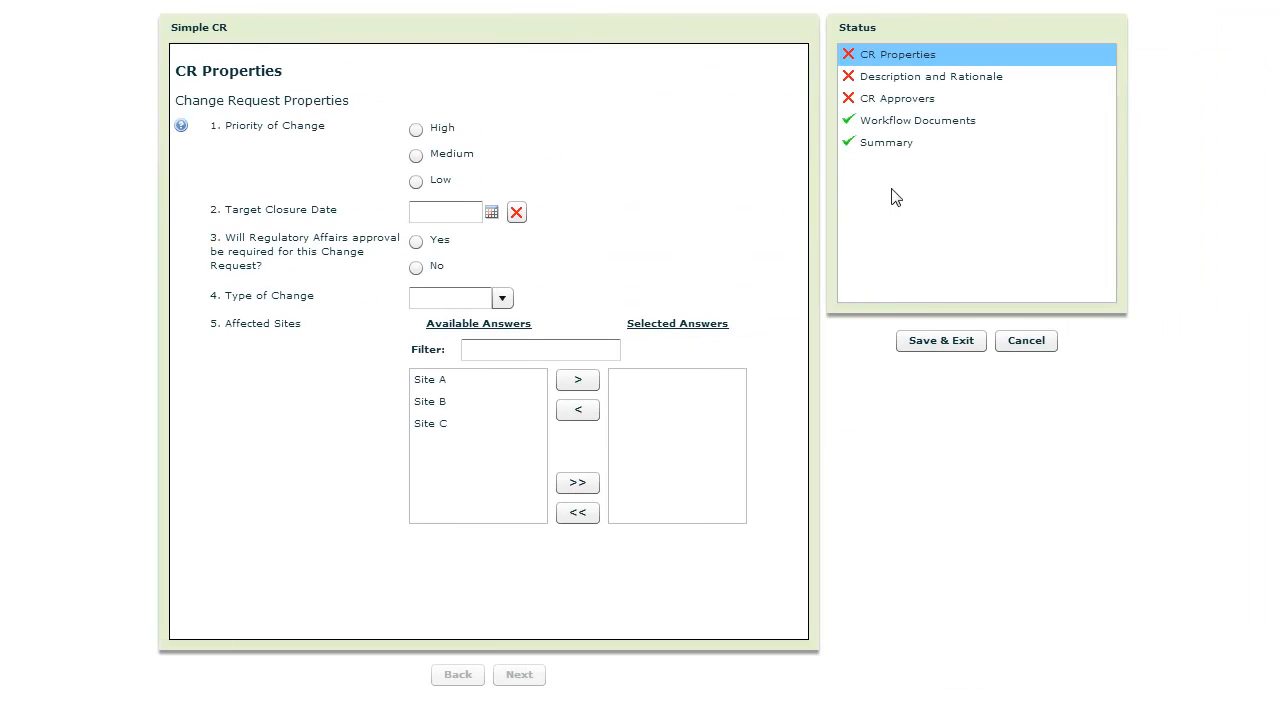
left_click(486, 386)
left_click(580, 381)
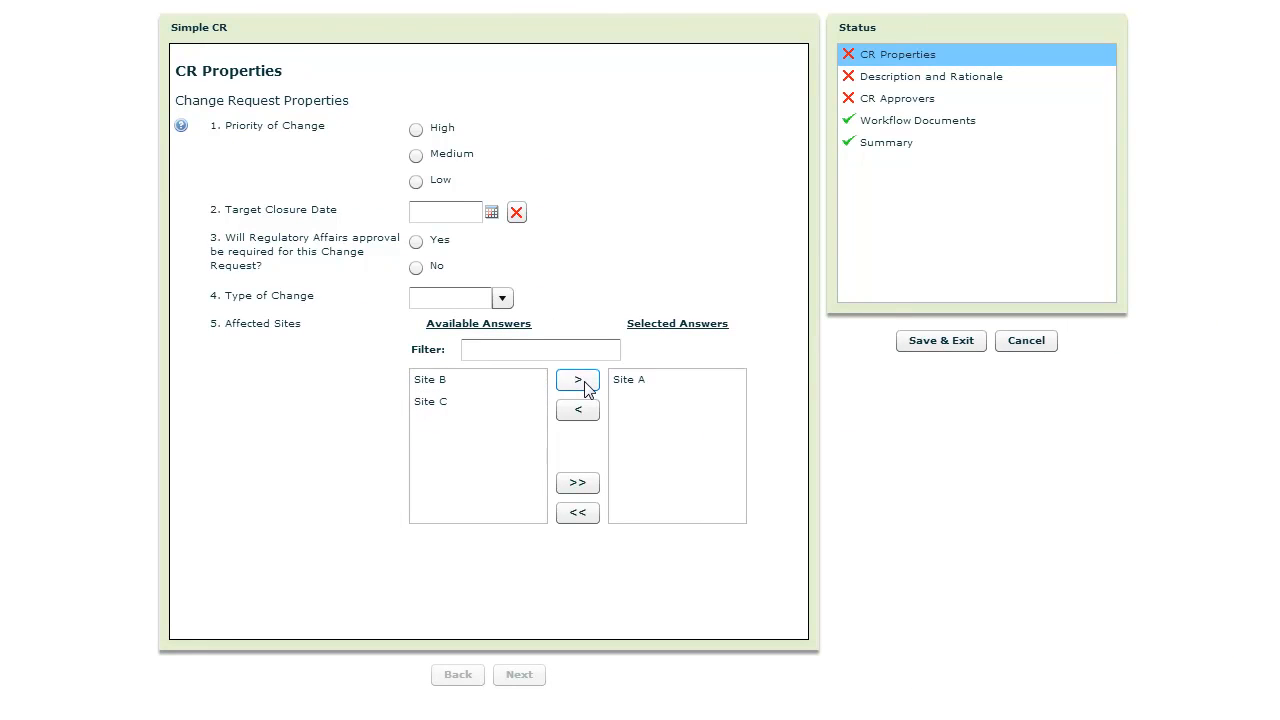